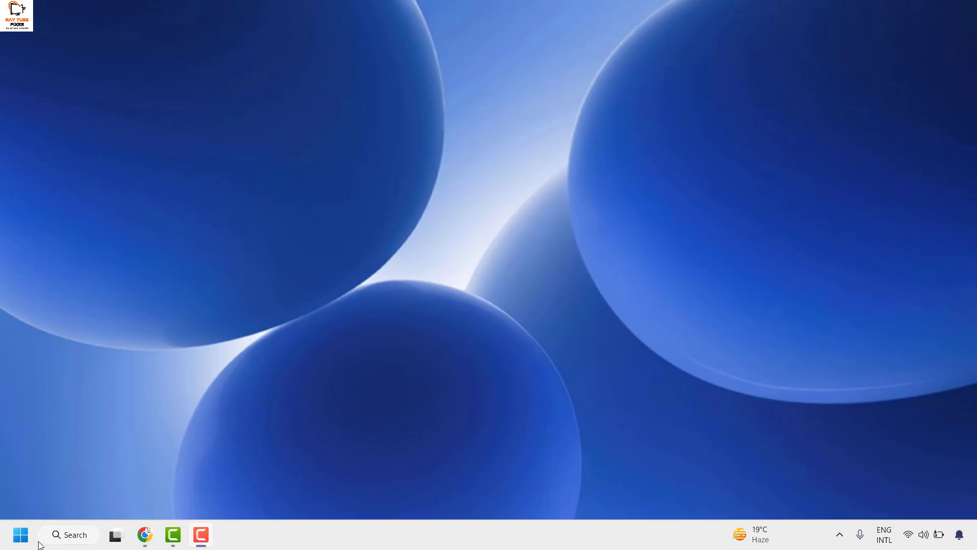
Run a Windows Update check from Settings until it reports up to date, then close Settings.
click(21, 534)
right_click(23, 539)
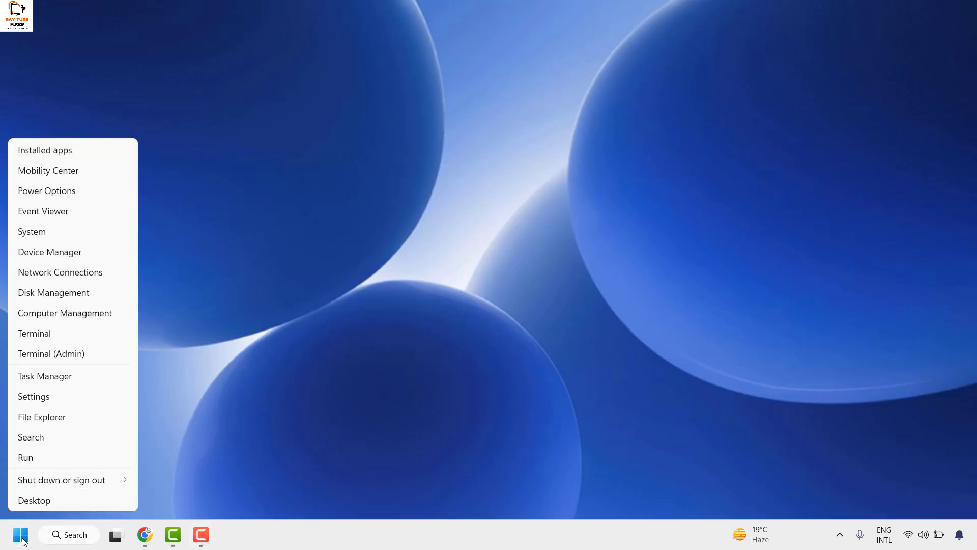
click(49, 400)
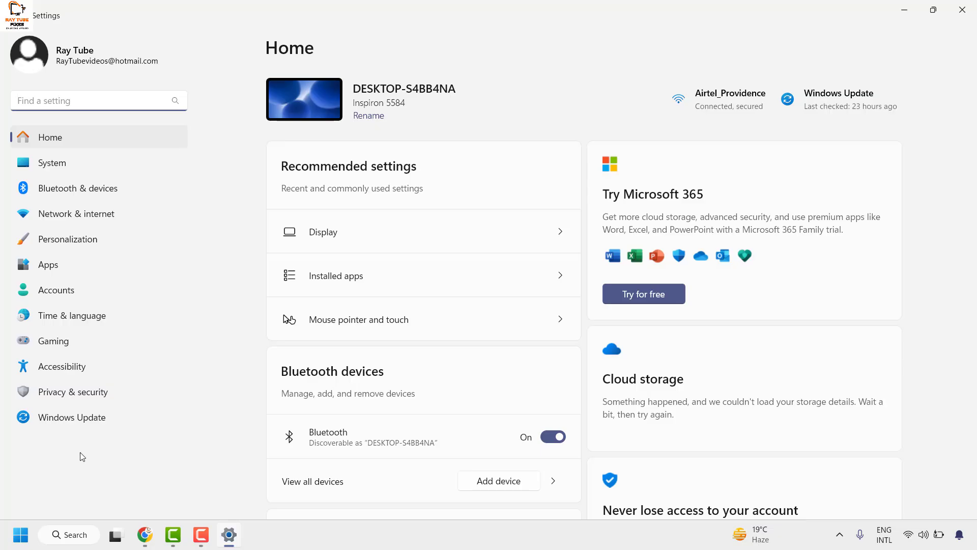
click(60, 423)
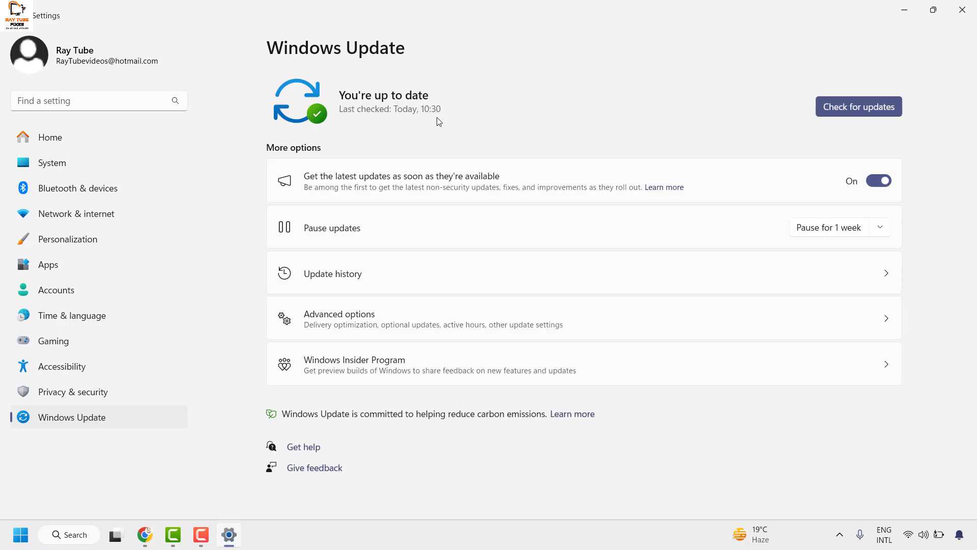
click(848, 109)
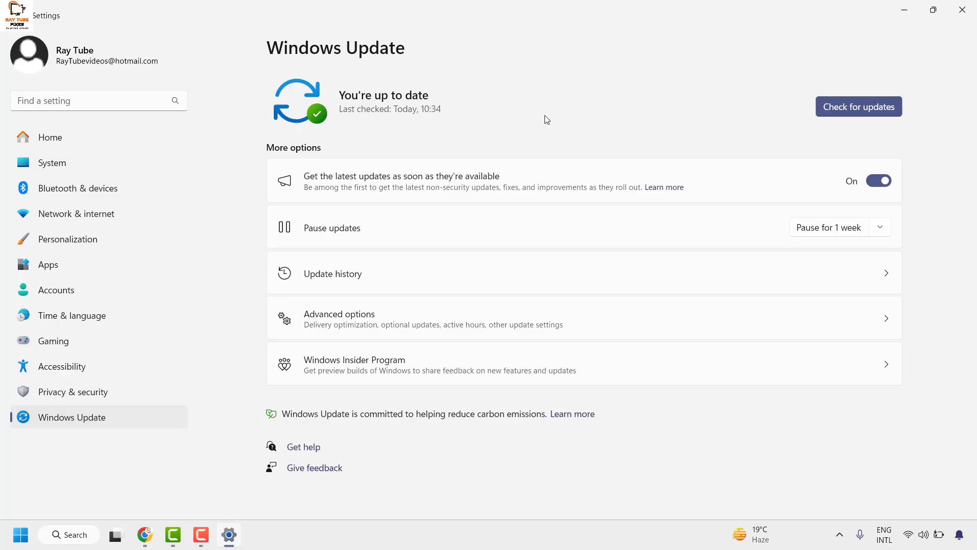
click(959, 17)
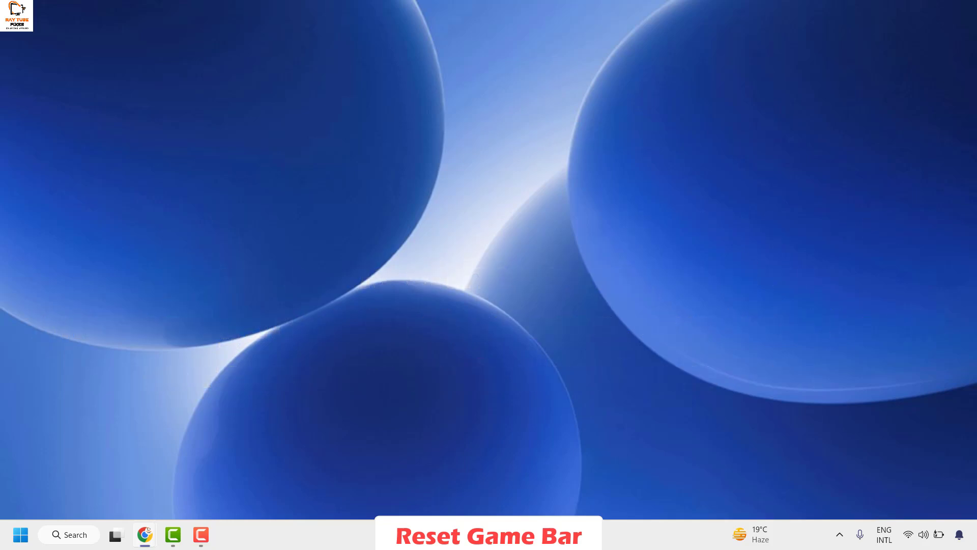
Open Settings from the Win+X menu and go to System > System components.
key(super+x)
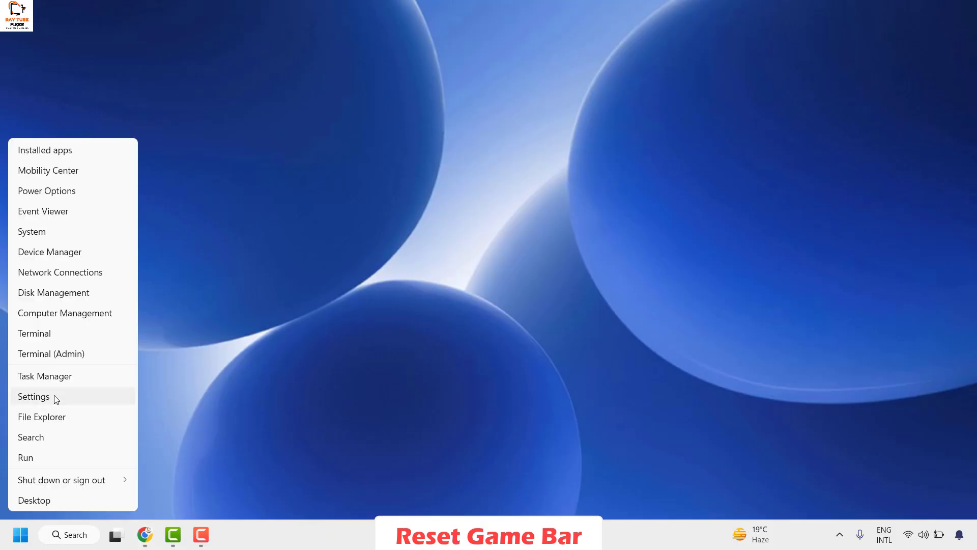
click(54, 395)
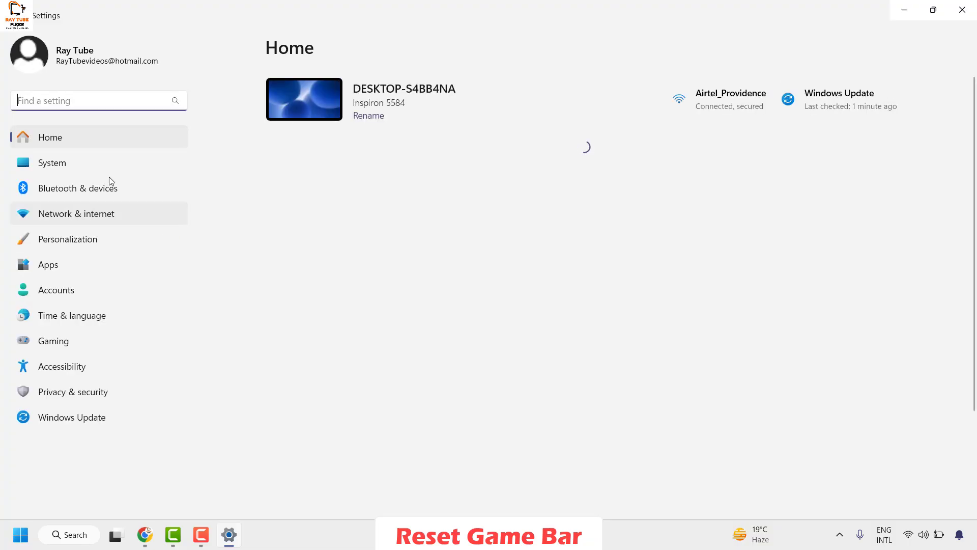
click(35, 162)
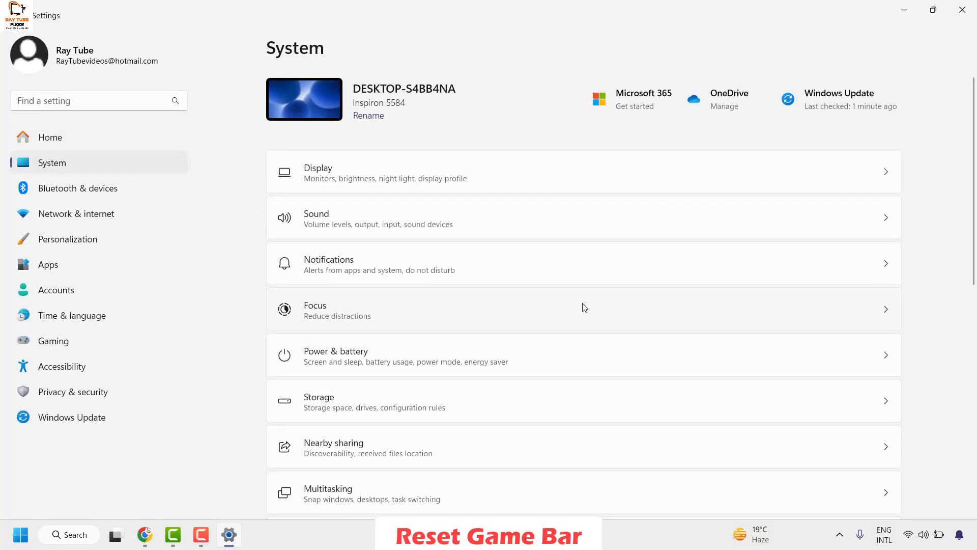
scroll(583, 307, down, 5)
scroll(584, 307, down, 5)
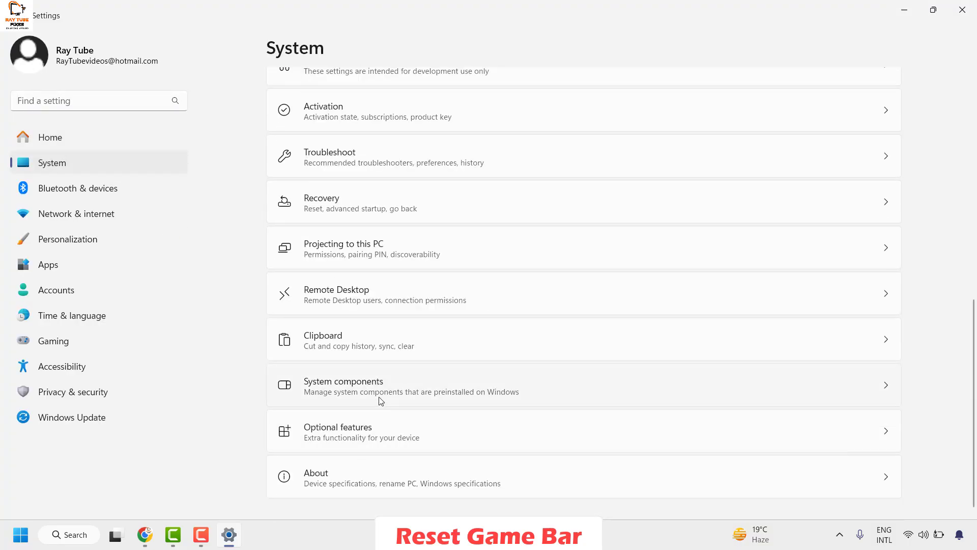
click(379, 391)
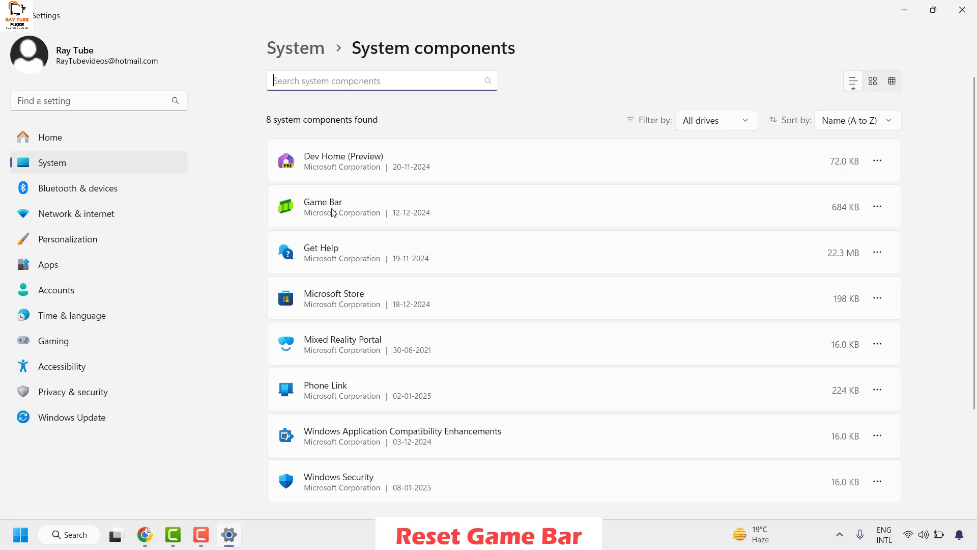
Reset Game Bar from its Advanced options, confirm the reset, and close Settings.
click(878, 208)
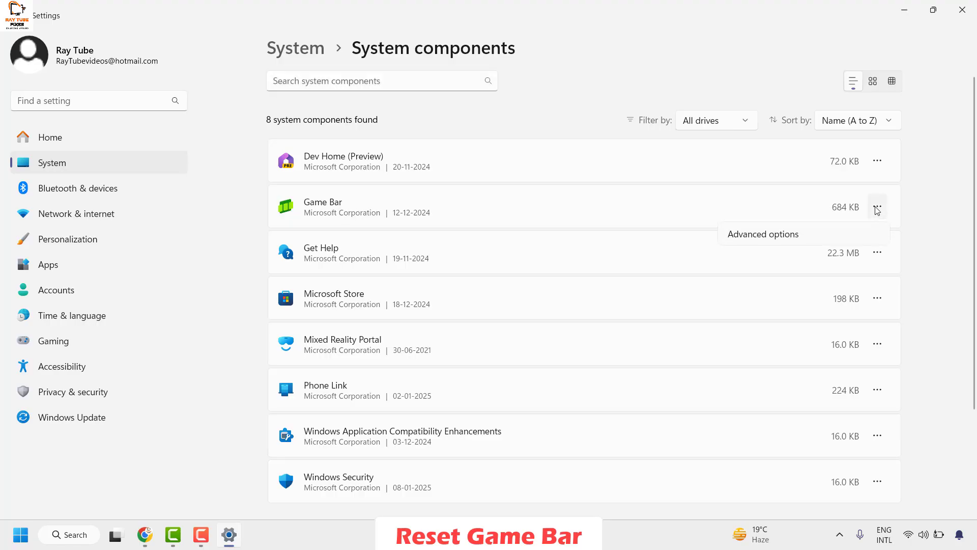
click(787, 239)
scroll(430, 338, down, 2)
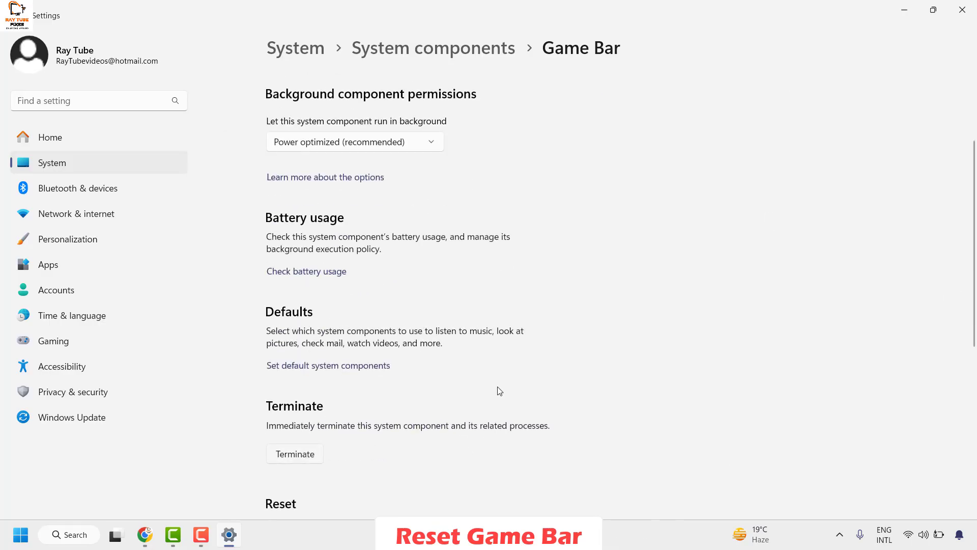
scroll(306, 361, down, 4)
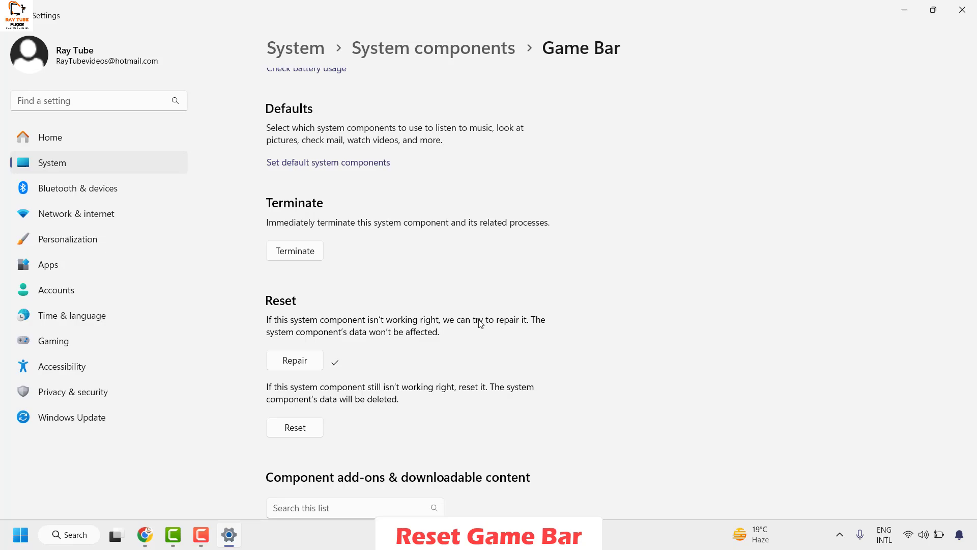
scroll(344, 365, down, 1)
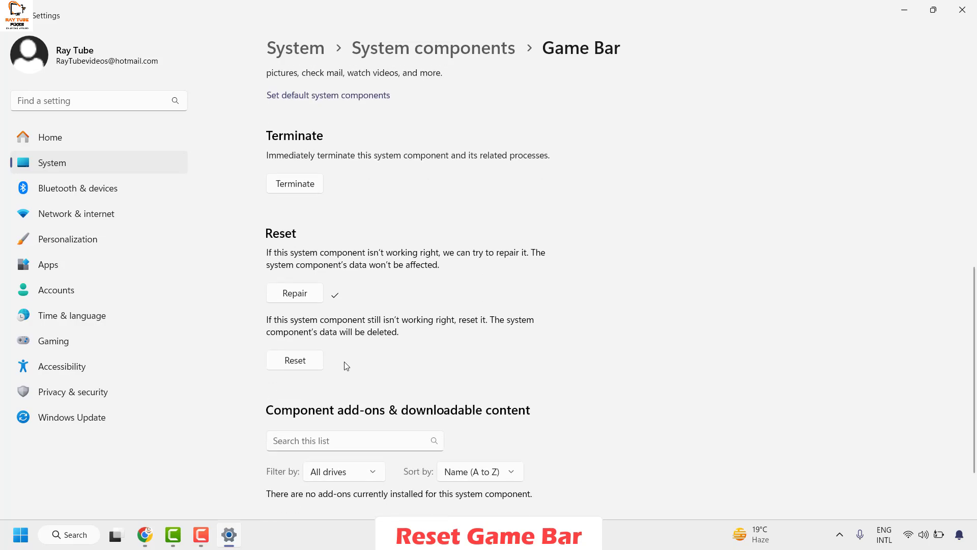
click(297, 363)
click(352, 327)
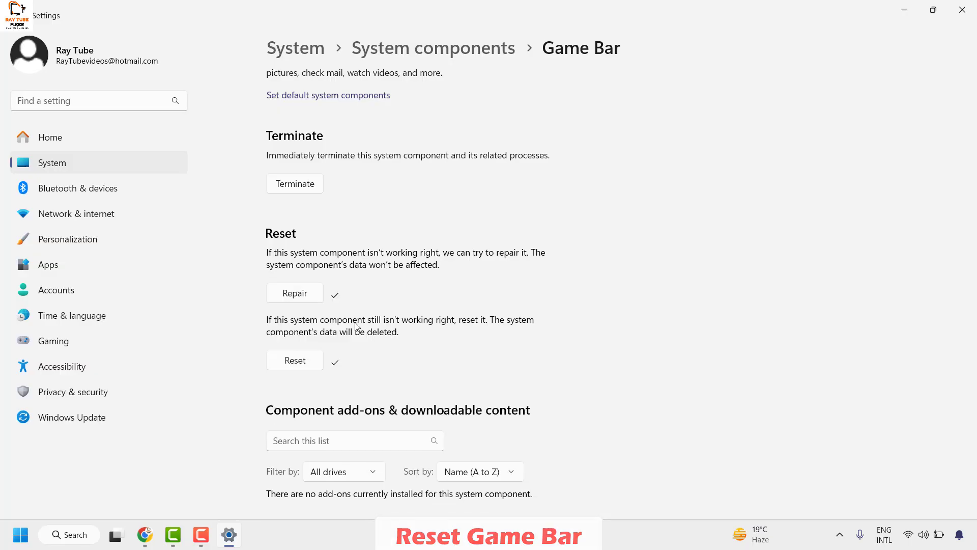
click(962, 11)
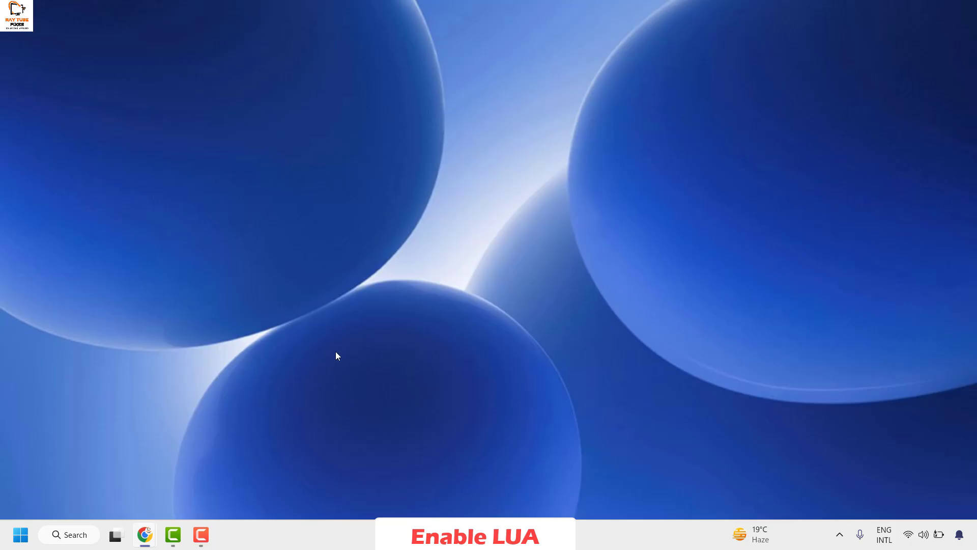
Run regedit from the Win+X Run dialog to start Registry Editor.
right_click(20, 534)
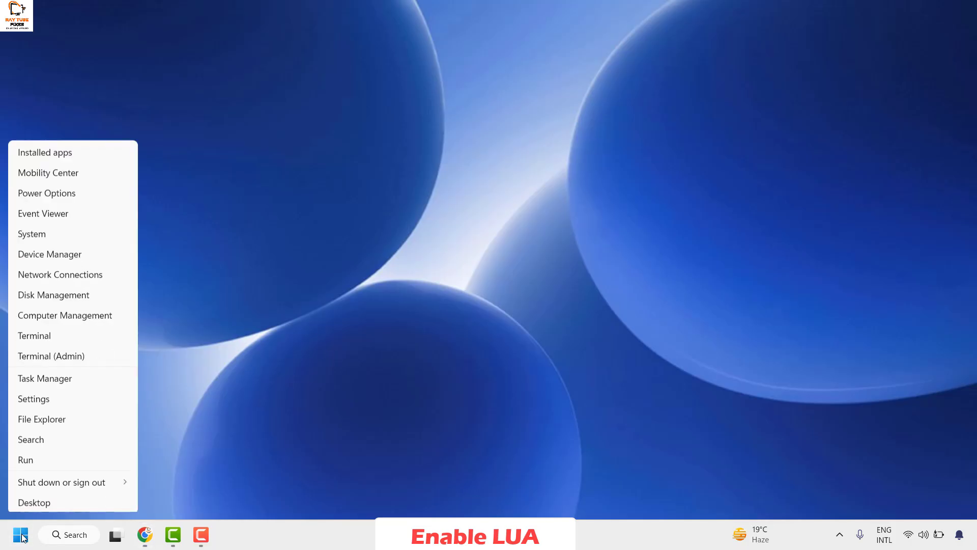
click(45, 461)
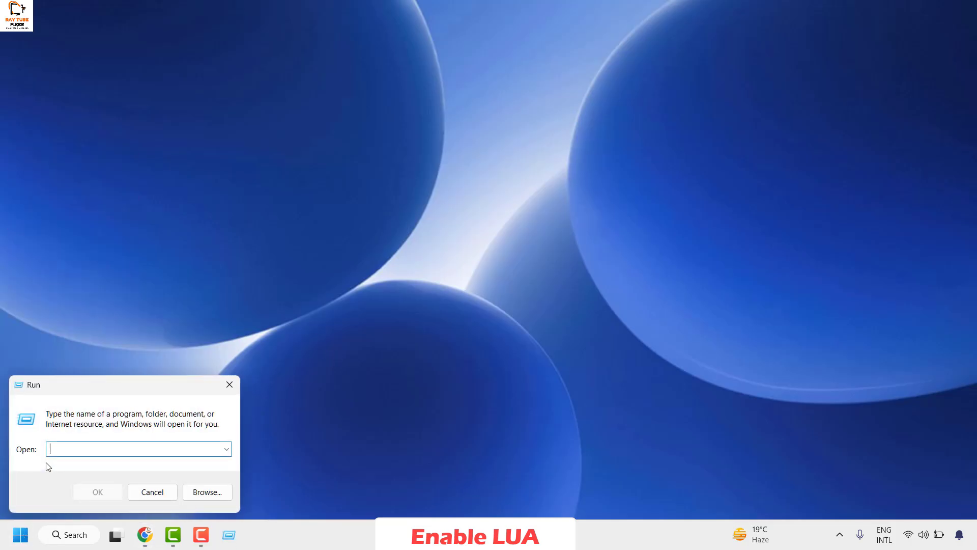
text(regedit)
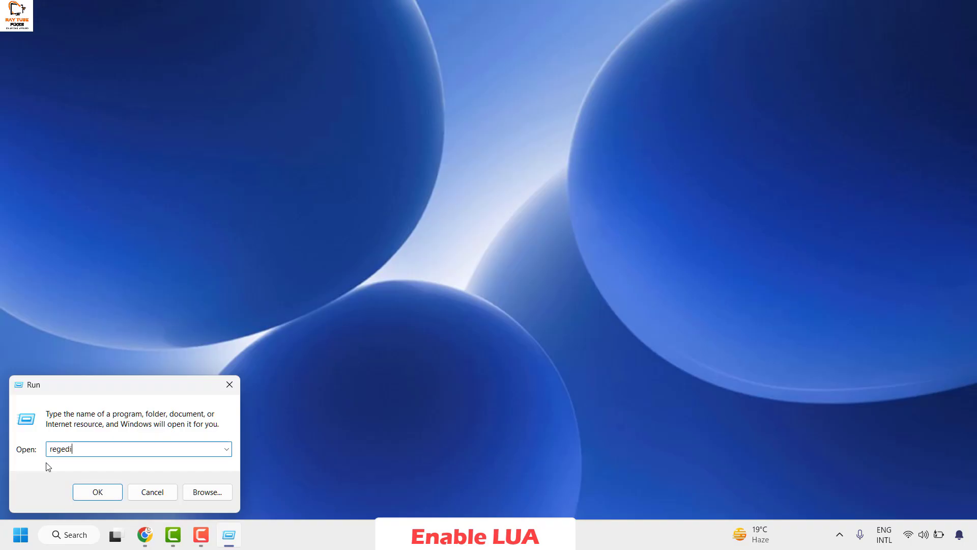
click(97, 492)
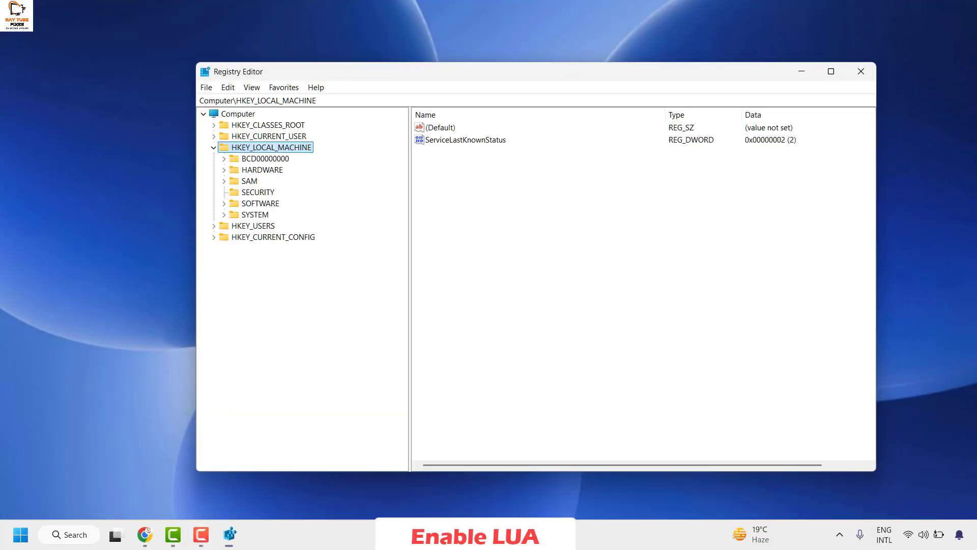
Export the HKEY_LOCAL_MACHINE branch to a Desktop backup file named regback.
click(214, 148)
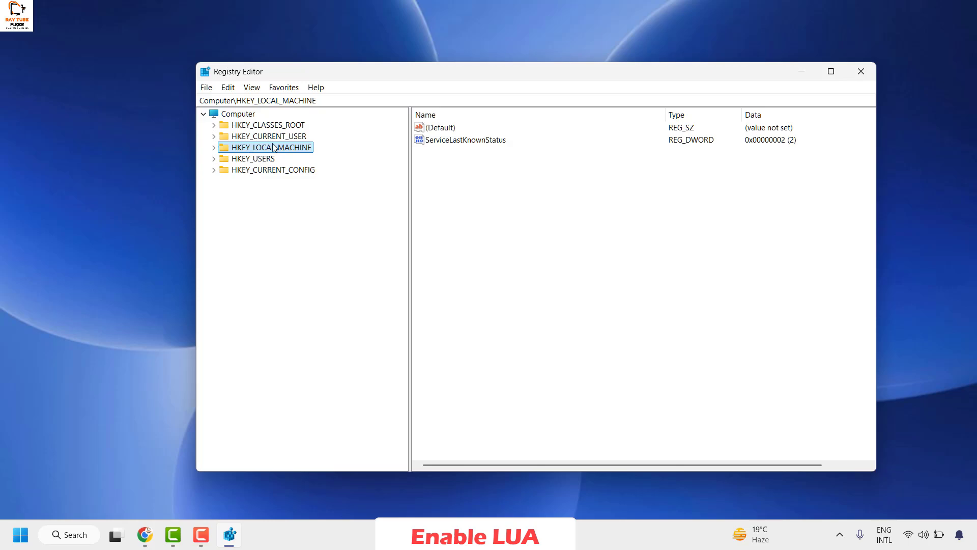
click(199, 89)
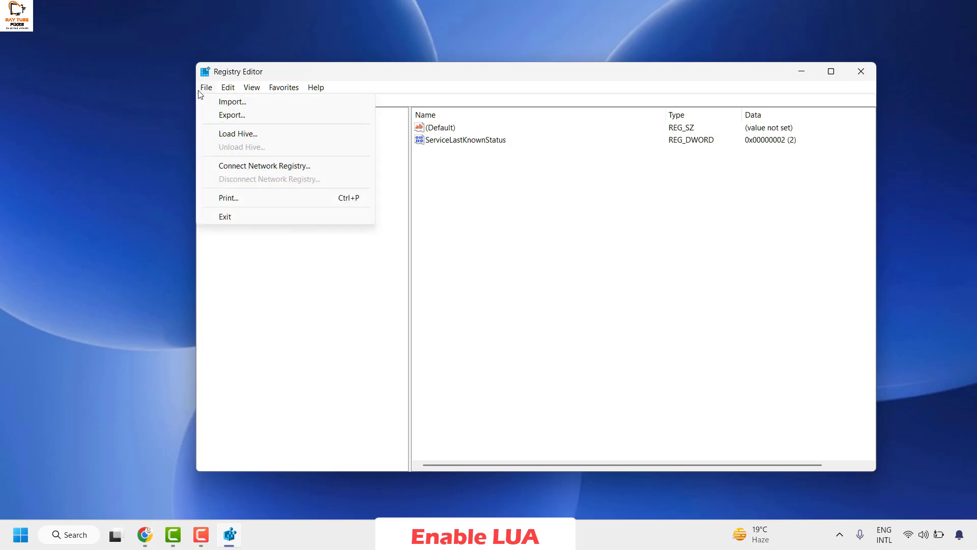
click(252, 116)
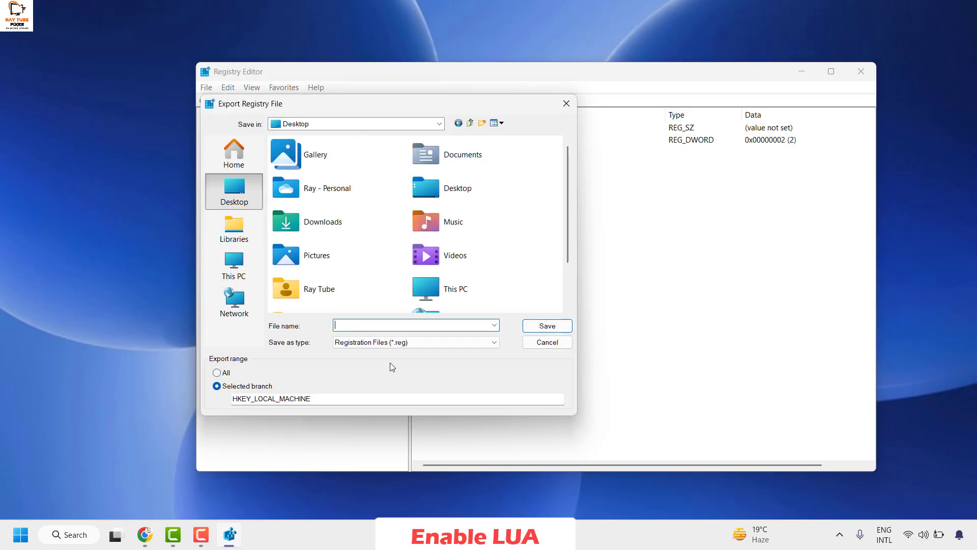
text(regback)
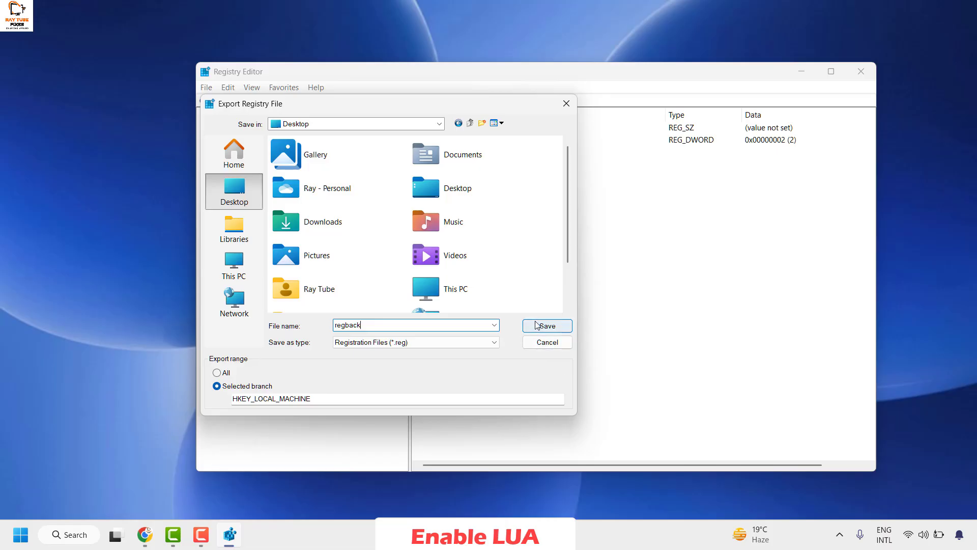
click(536, 325)
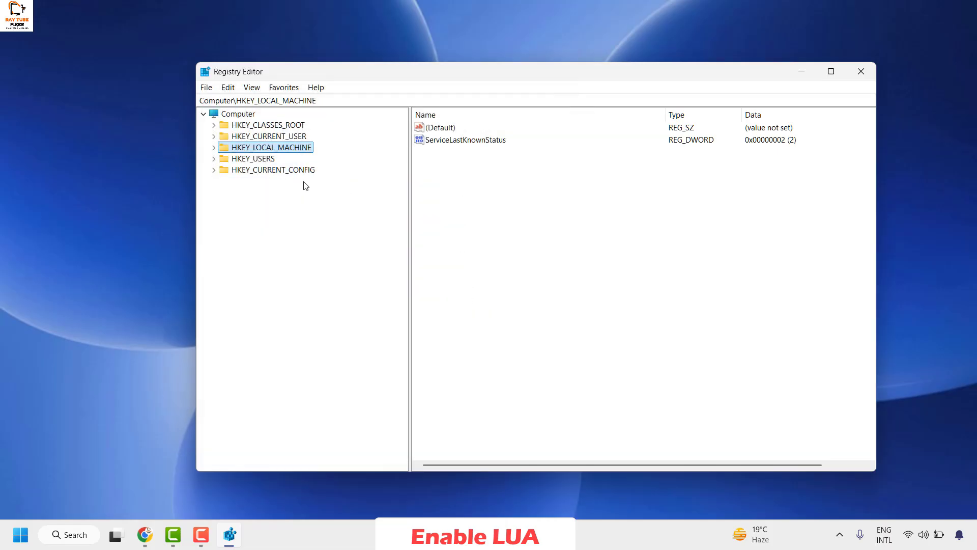
click(206, 87)
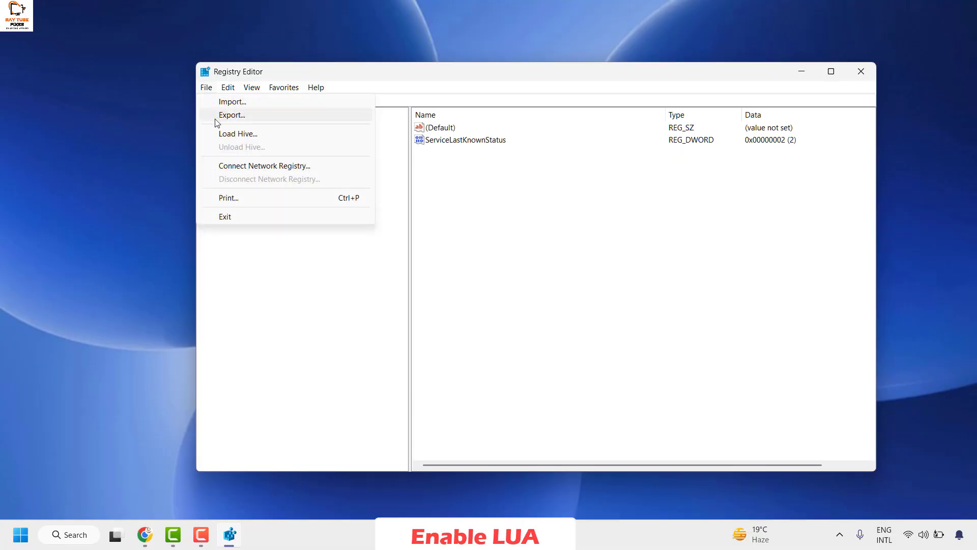
click(239, 101)
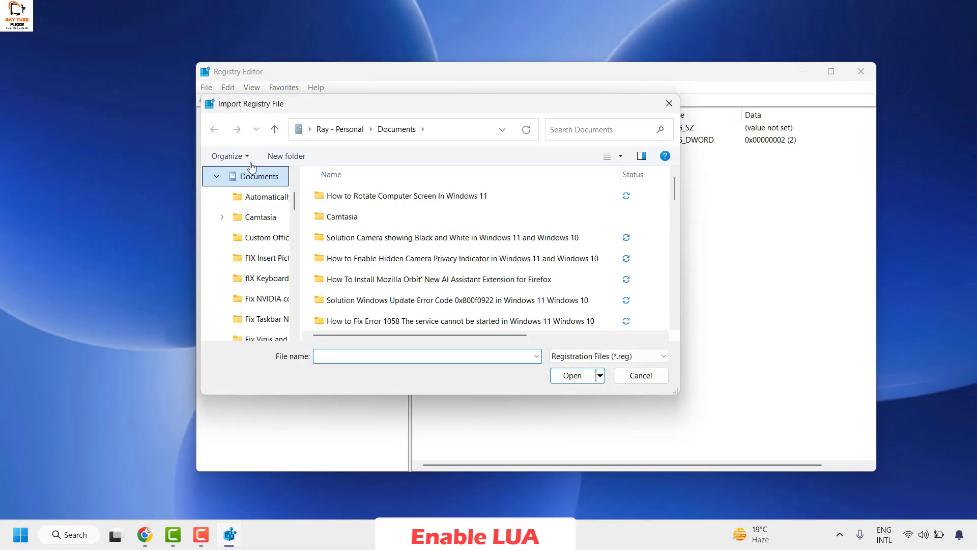
drag(297, 205, 300, 314)
click(253, 197)
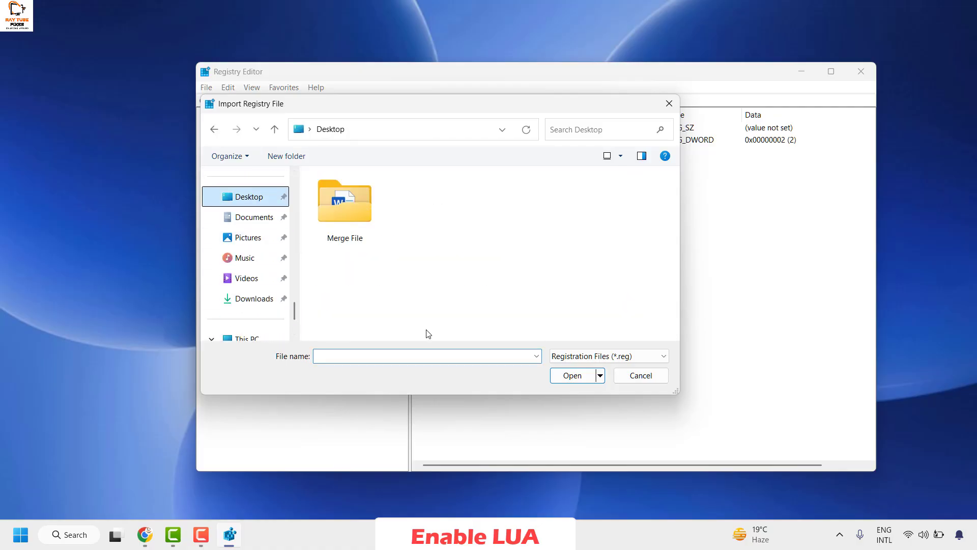
key(Escape)
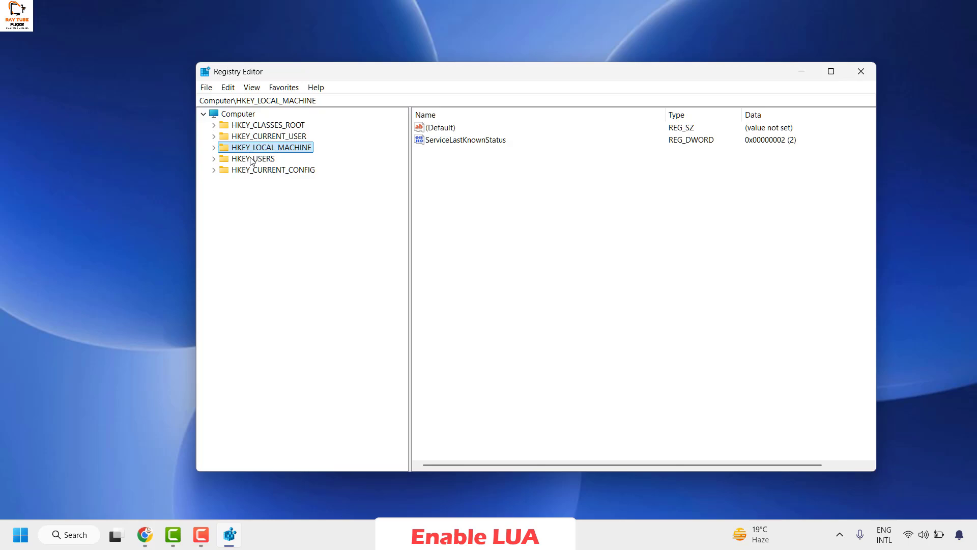
Expand HKEY_LOCAL_MACHINE\SOFTWARE\Microsoft\Windows in the registry tree.
click(213, 148)
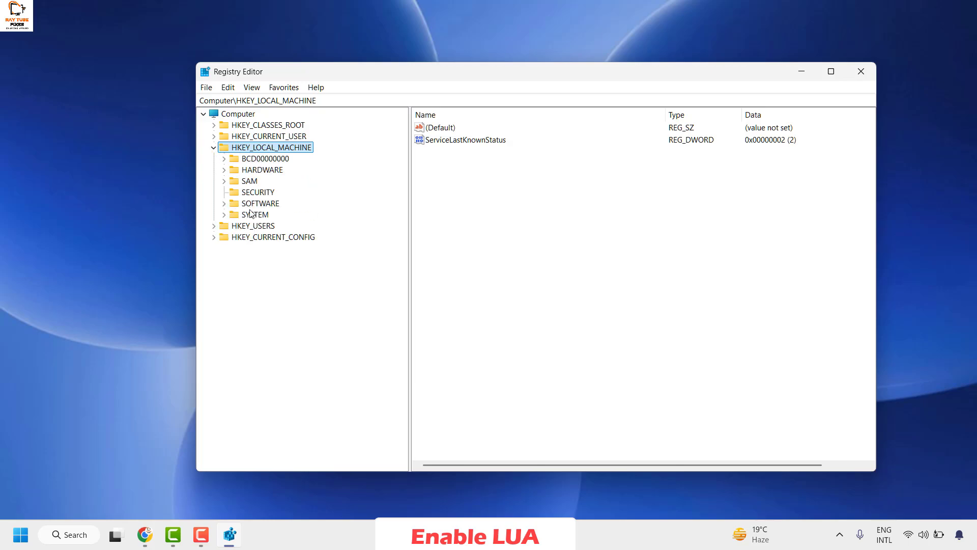
click(224, 203)
click(253, 238)
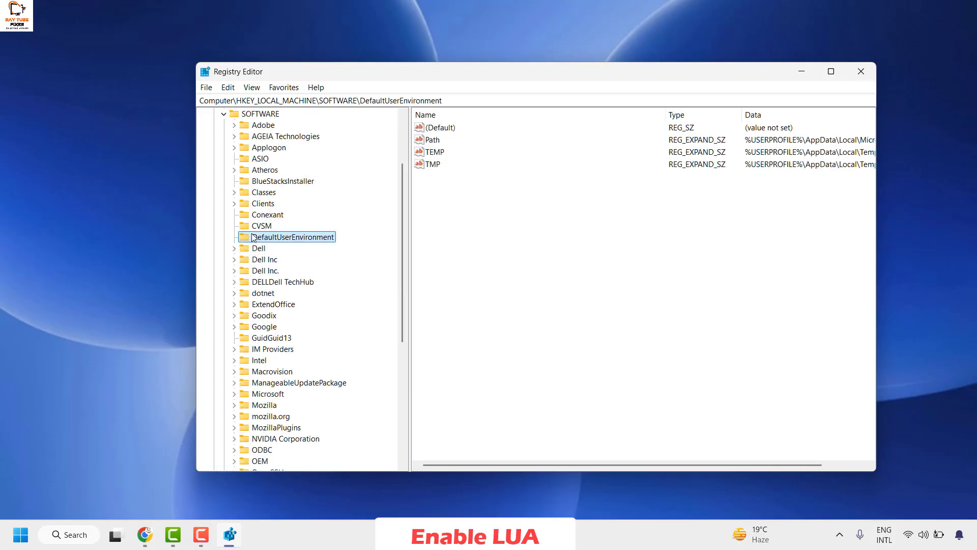
text(mi)
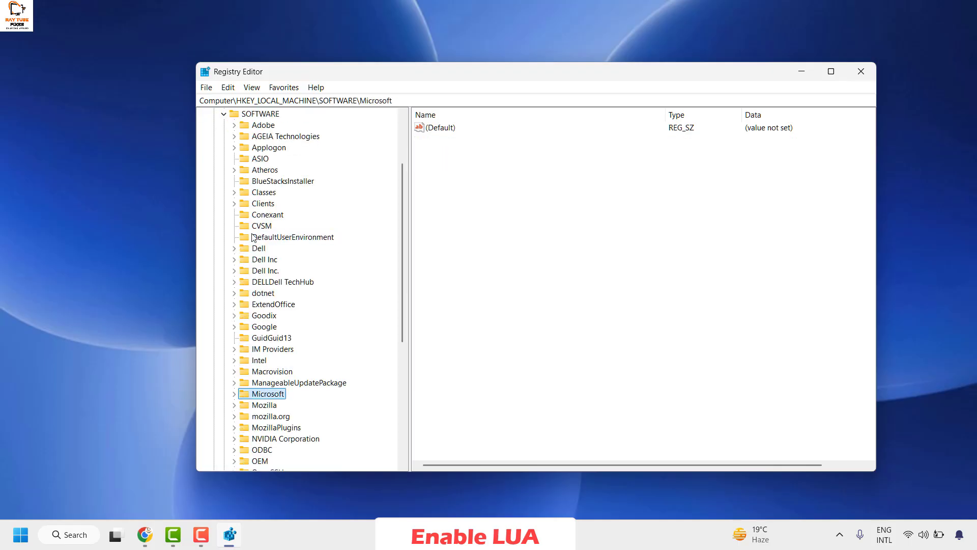
key(Right)
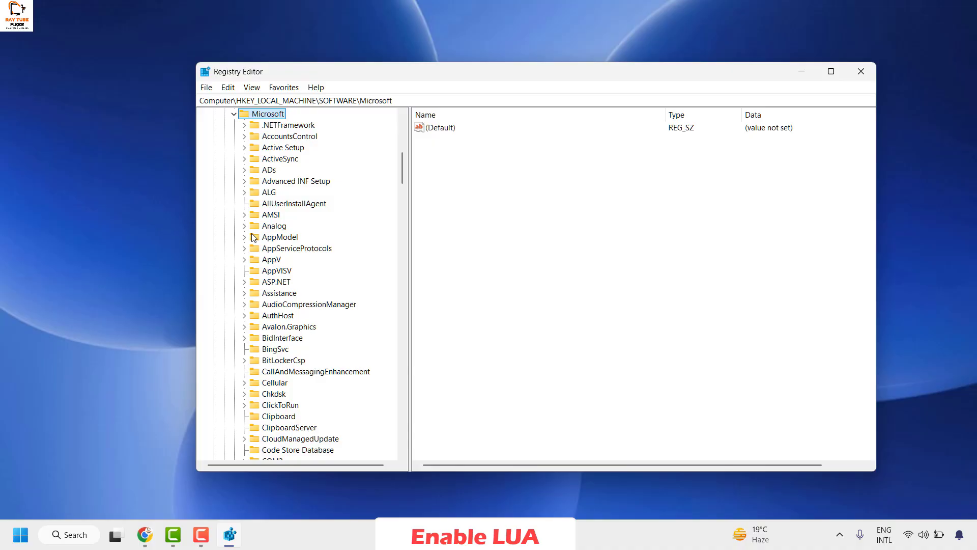
key(Down)
text(win)
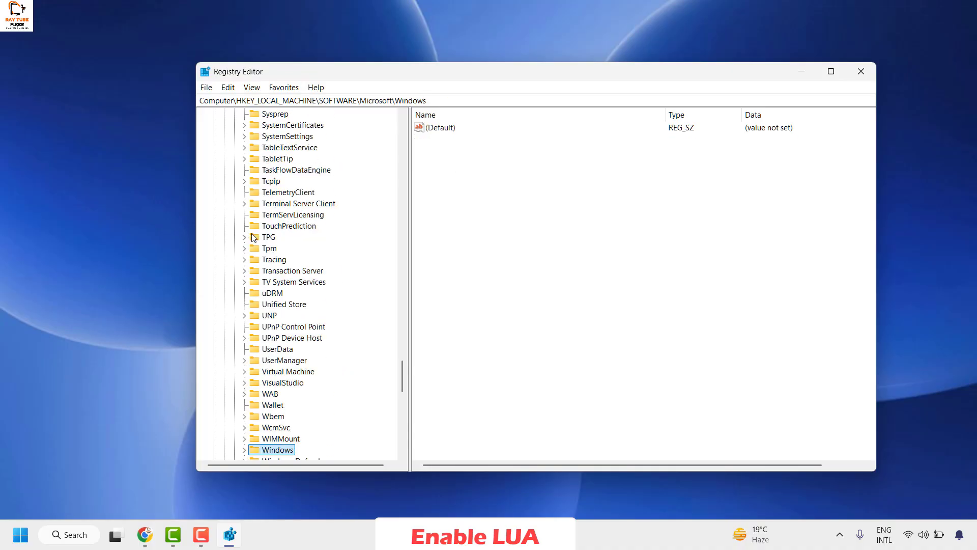
key(Right)
Drill down through CurrentVersion and Policies to select the System key.
key(Down)
key(Down)
key(Down)
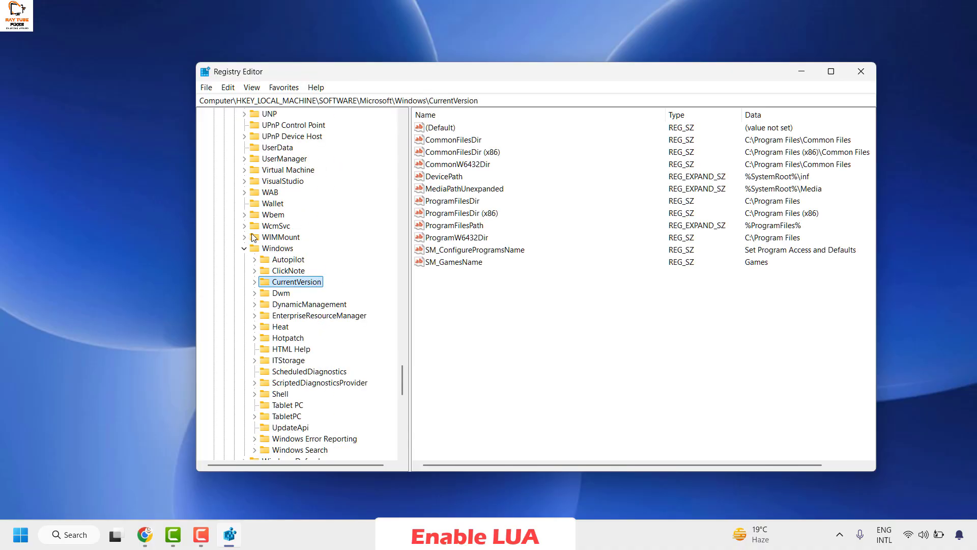
key(Right)
key(Down)
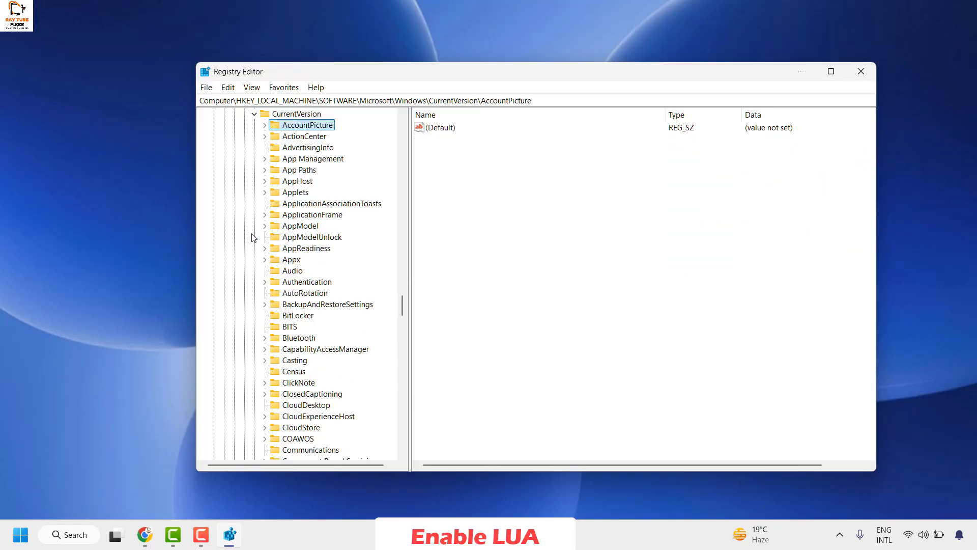
text(pol)
key(Right)
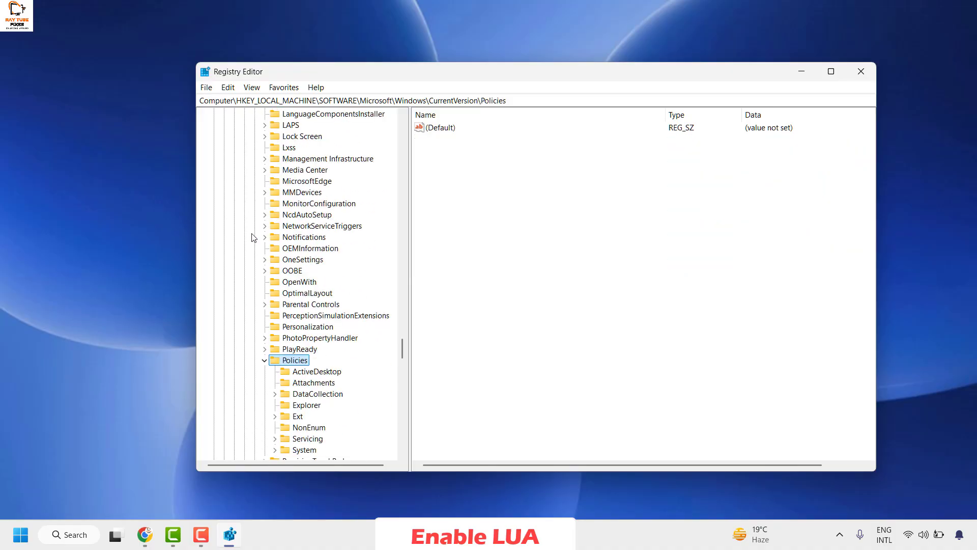
key(Down)
key(Down)
key(Down)
key(Down)
key(Down)
key(Down)
key(Down)
key(Down)
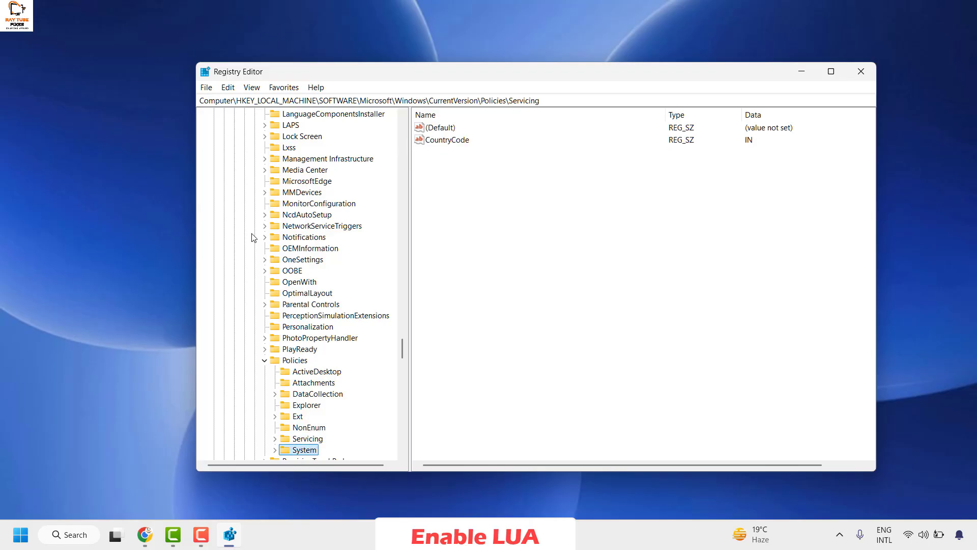
key(Right)
click(275, 427)
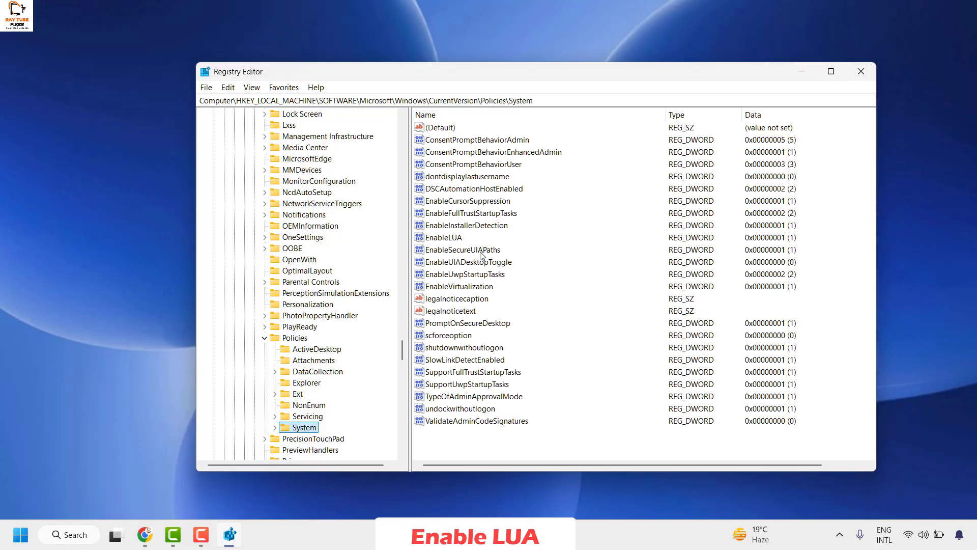
Change the EnableLUA value data to 0 and close Registry Editor.
click(456, 241)
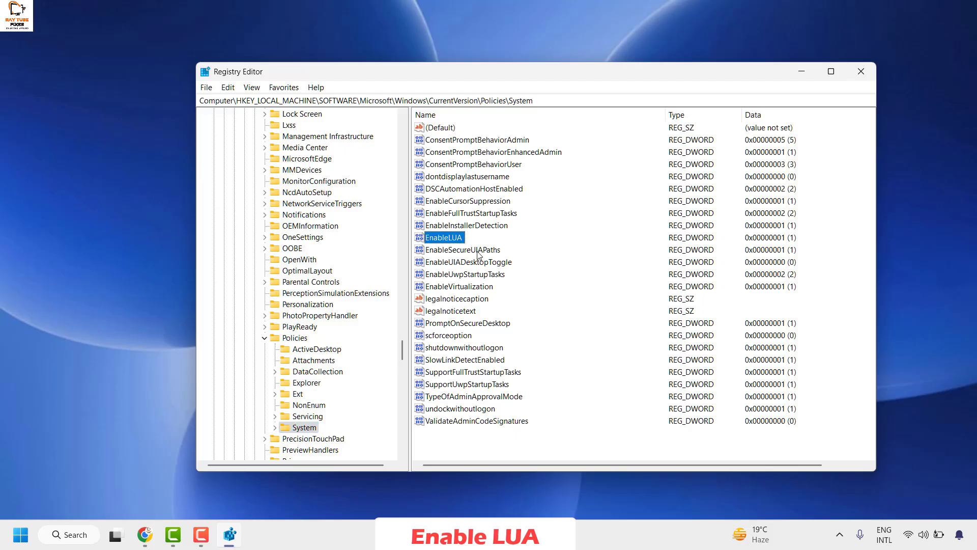
right_click(450, 238)
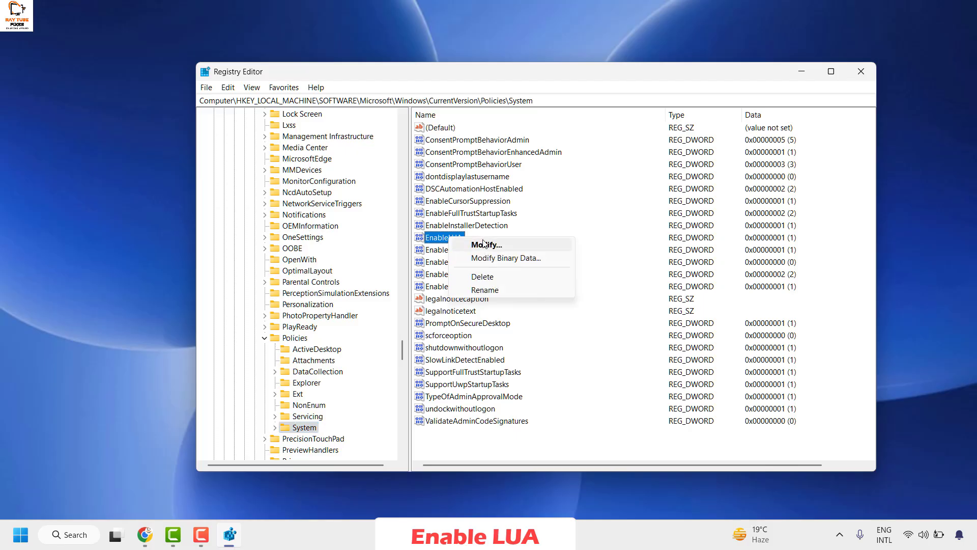
click(484, 244)
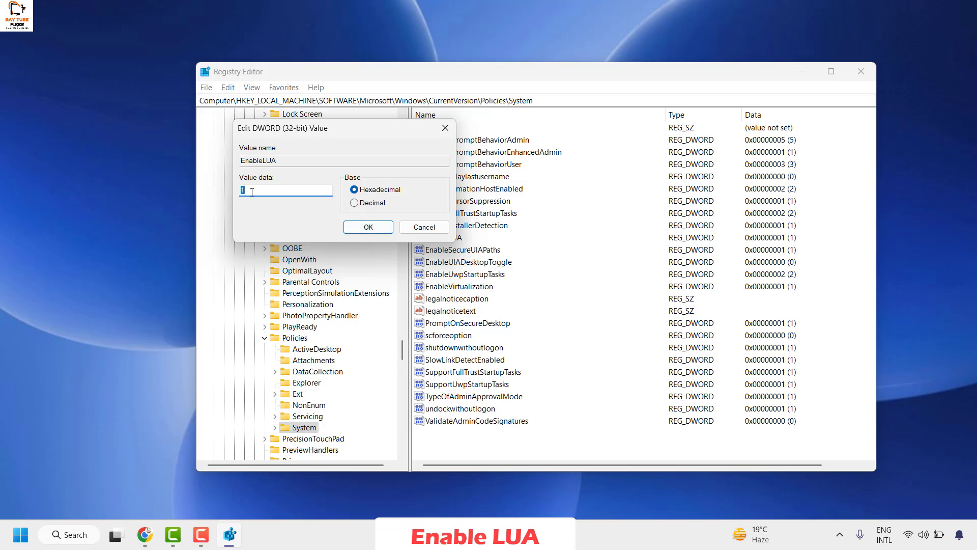
text(0)
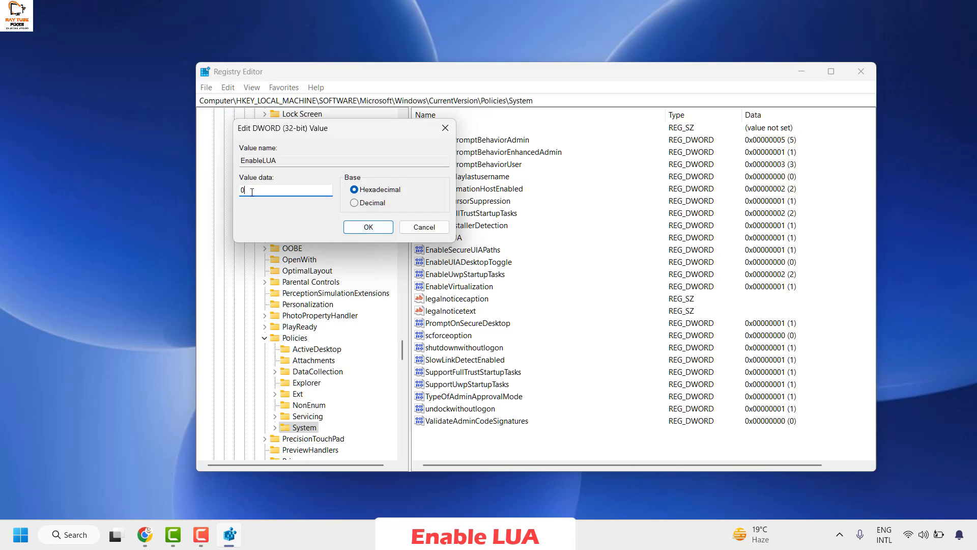
click(368, 227)
click(861, 71)
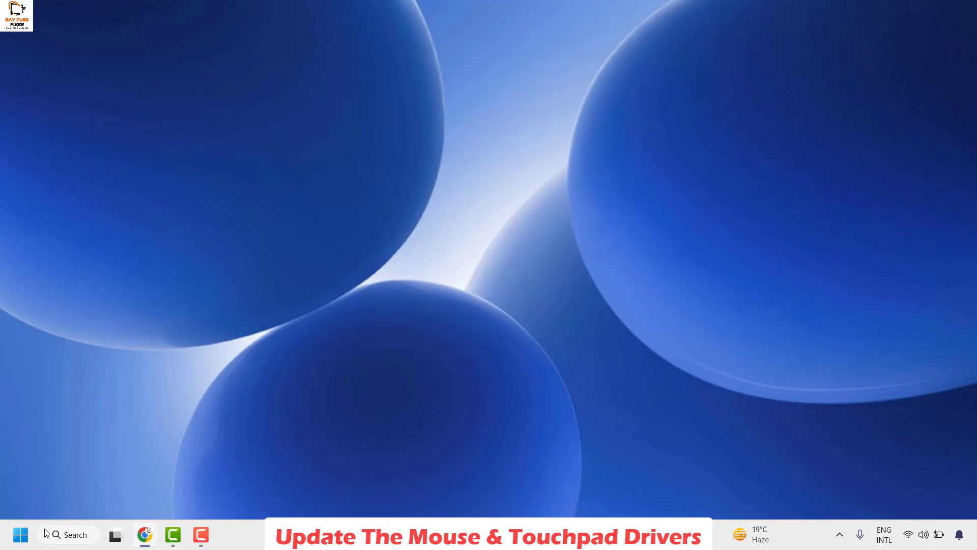
Open Device Manager maximized and expand Mice and other pointing devices.
right_click(22, 534)
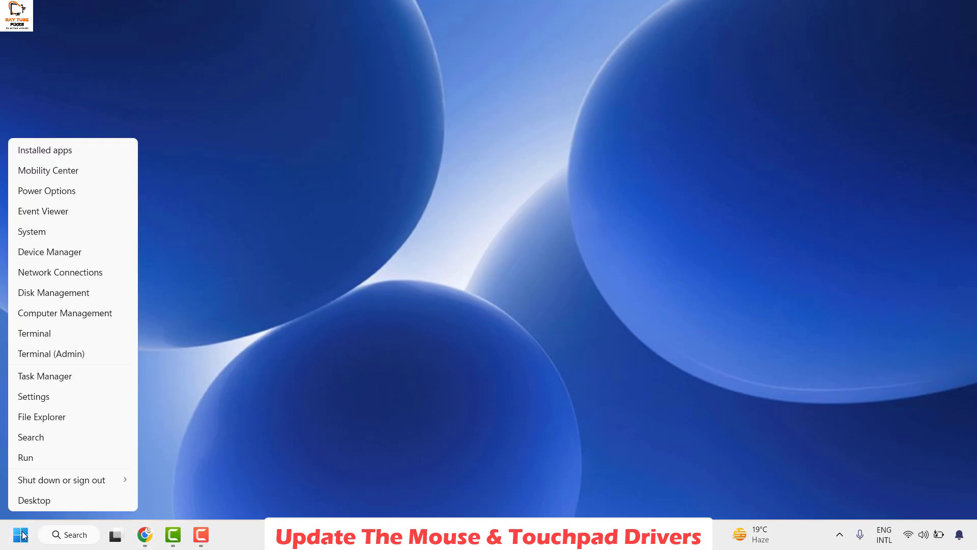
click(51, 253)
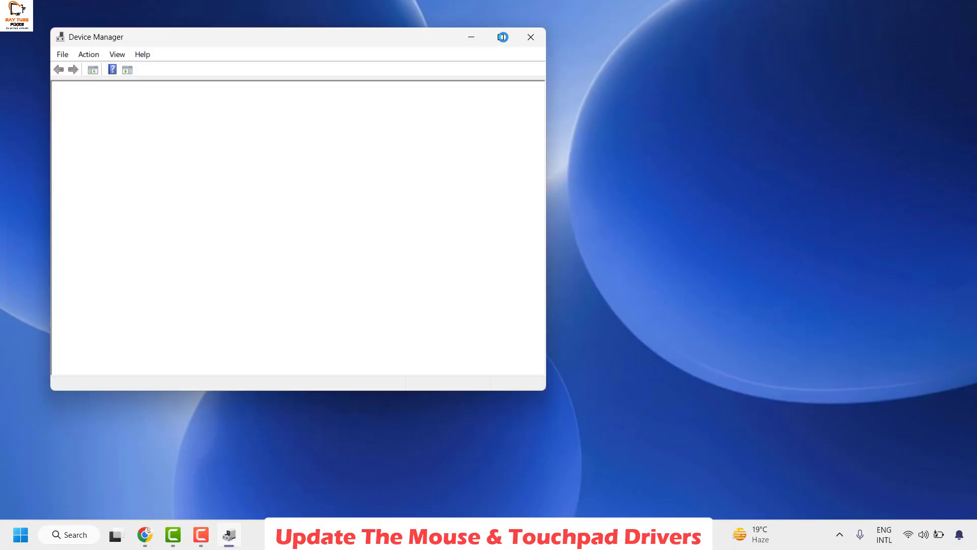
click(501, 39)
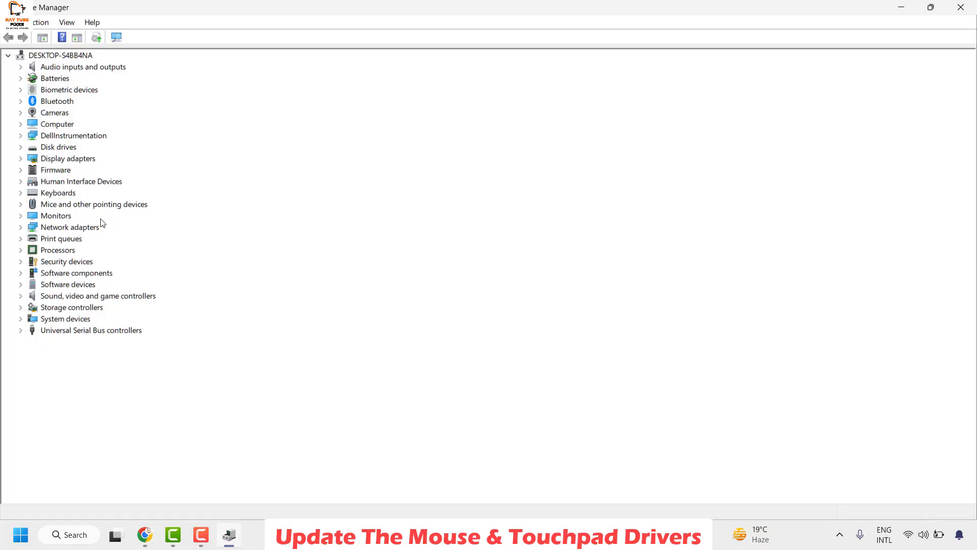
click(20, 205)
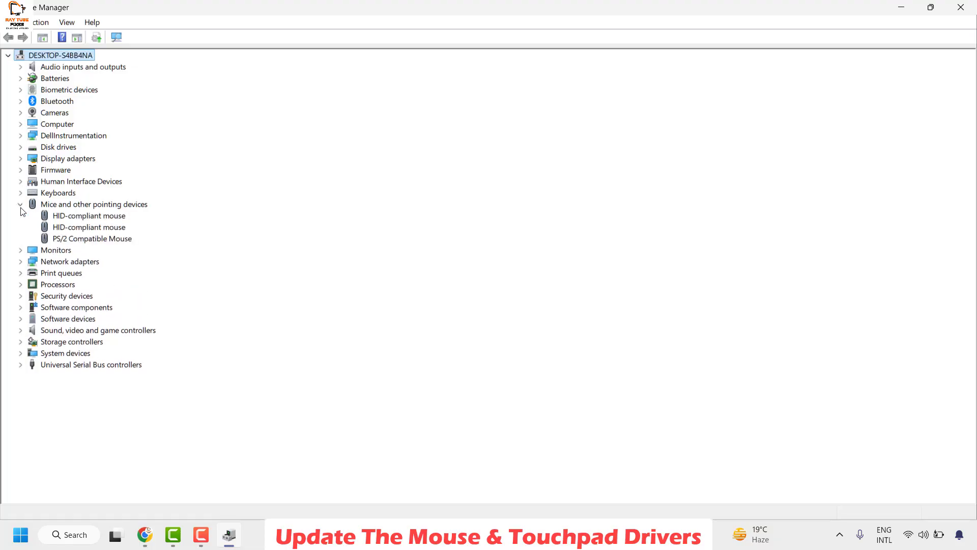
Search automatically for an updated PS/2 Compatible Mouse driver and close the result.
right_click(92, 240)
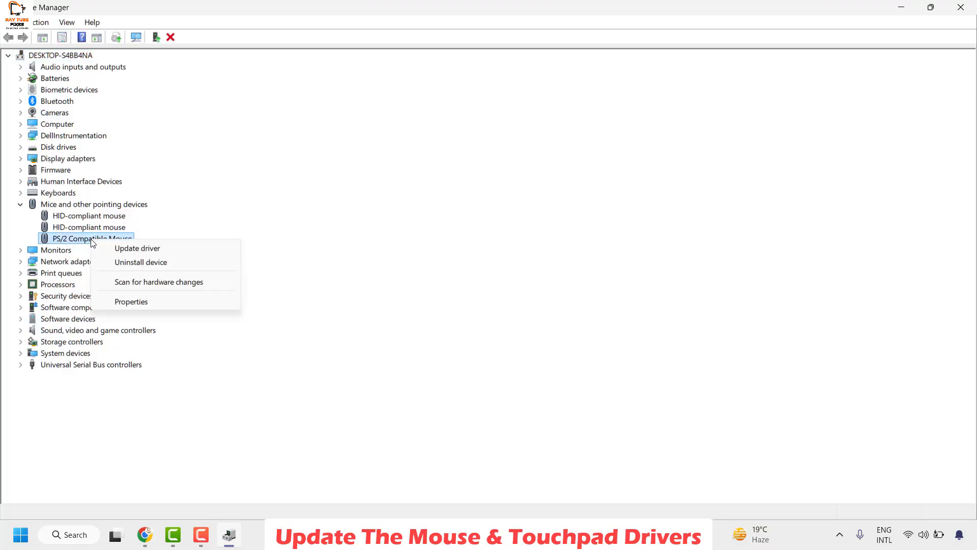
click(137, 250)
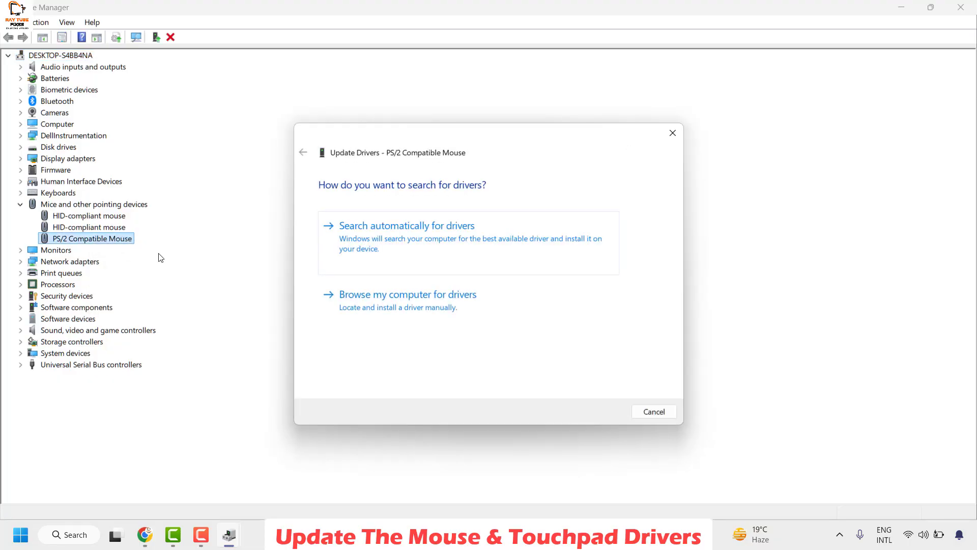
click(395, 226)
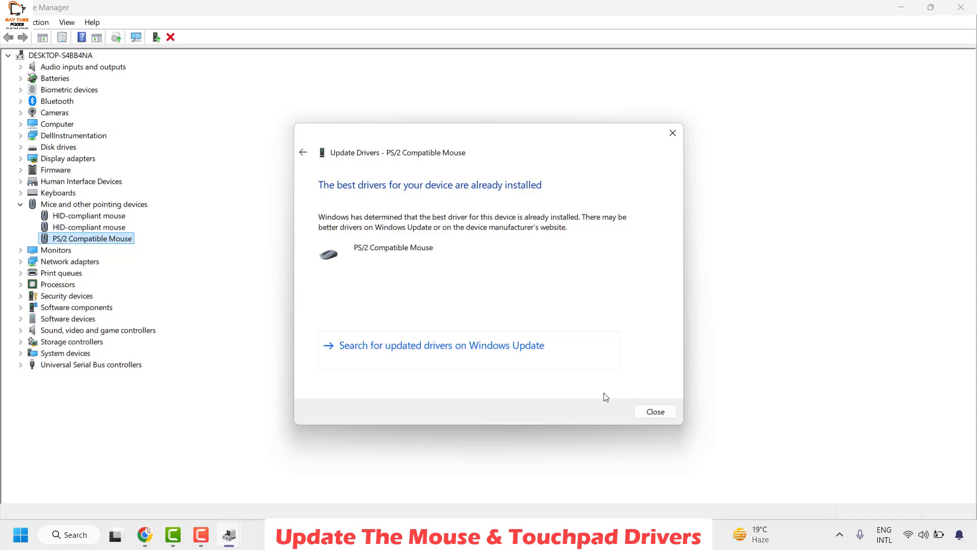
click(657, 411)
Search automatically for an updated driver for the second HID-compliant mouse.
right_click(89, 229)
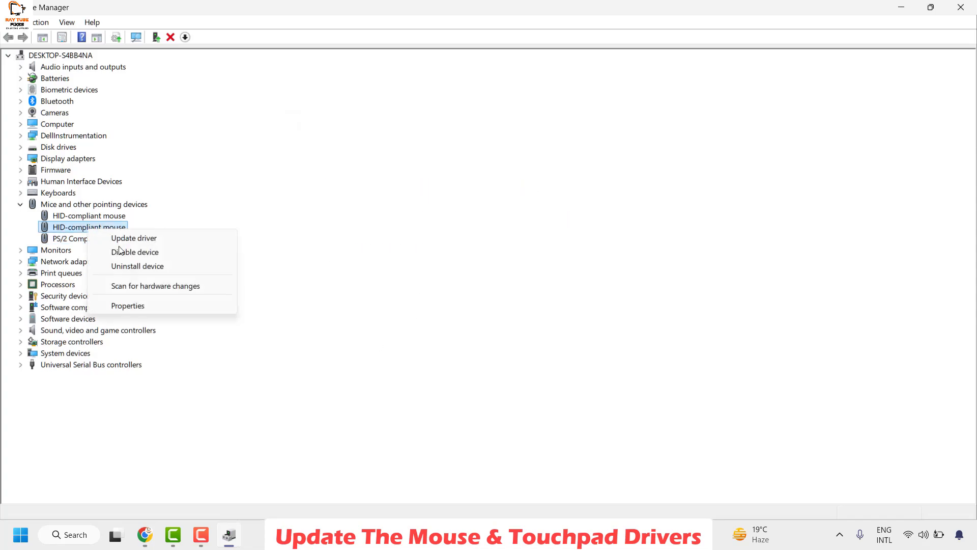
click(153, 238)
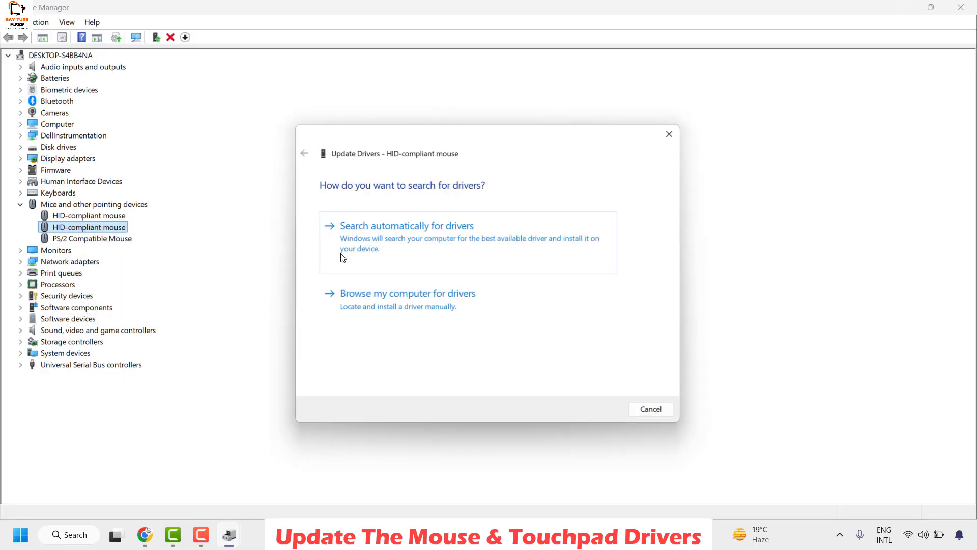
click(391, 251)
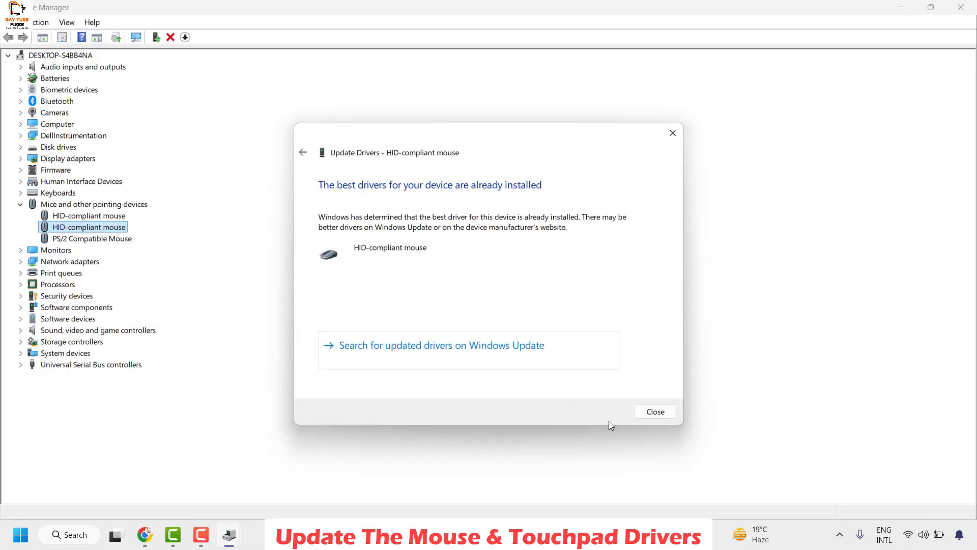
click(667, 411)
Search automatically for the first HID-compliant mouse's driver, then continue to Windows Update.
right_click(96, 219)
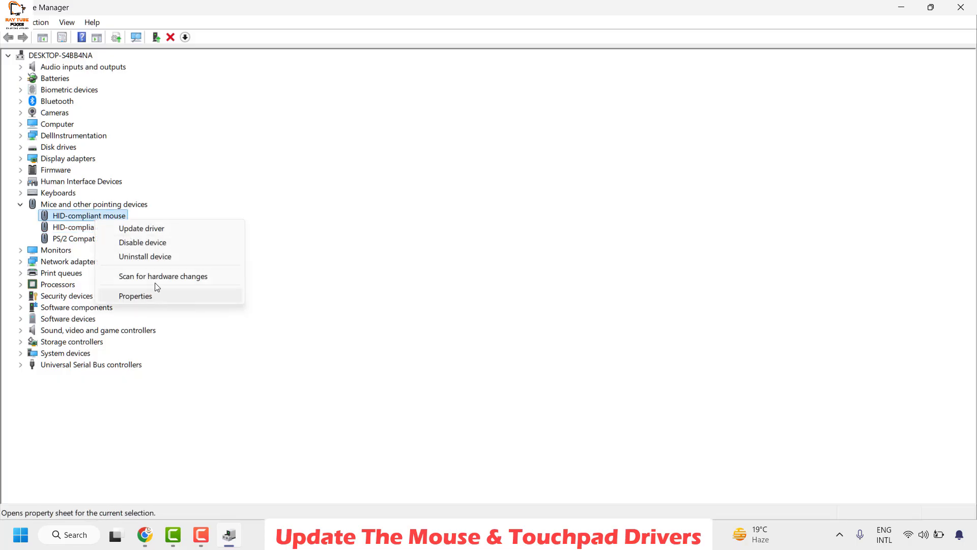
click(155, 228)
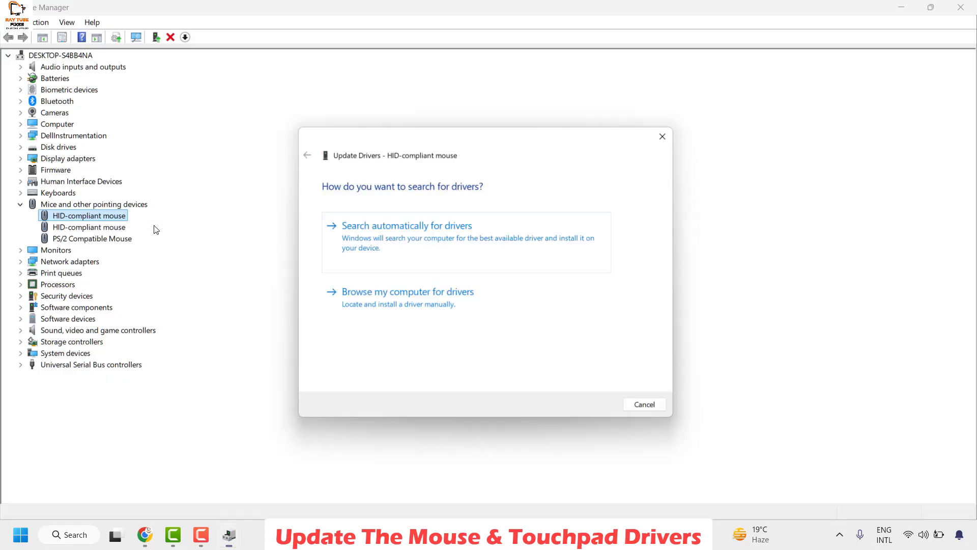
click(405, 238)
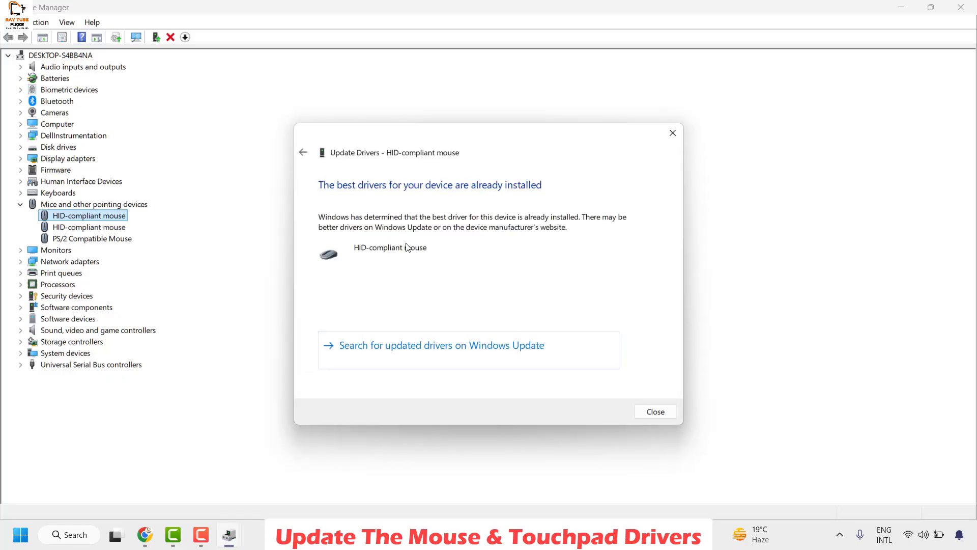
click(390, 355)
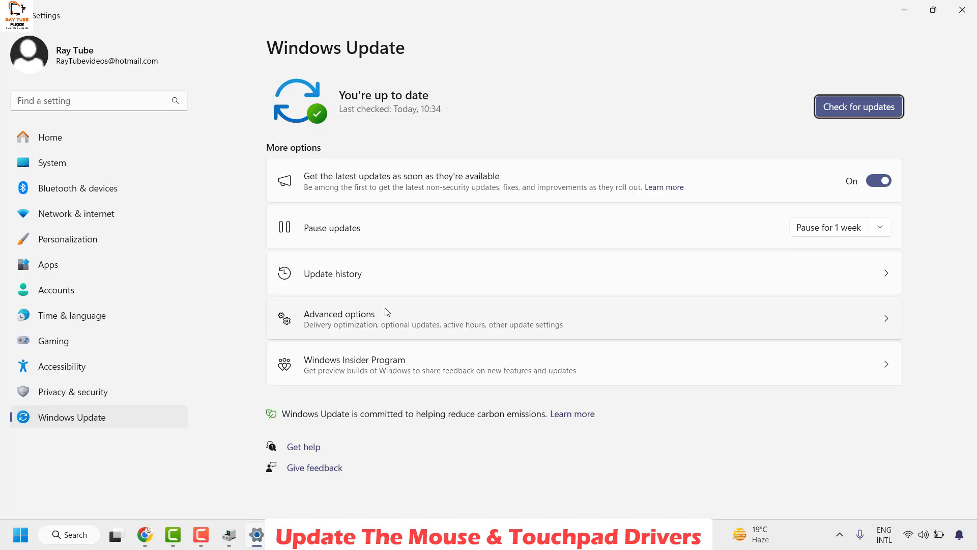
Verify Windows Update's Optional updates page lists no driver or feature updates, then close Settings.
click(347, 326)
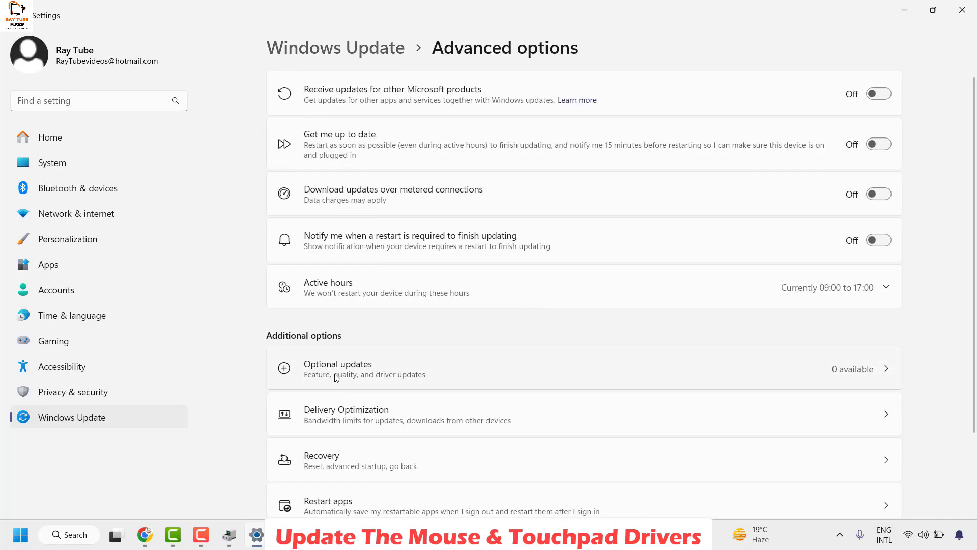
click(343, 377)
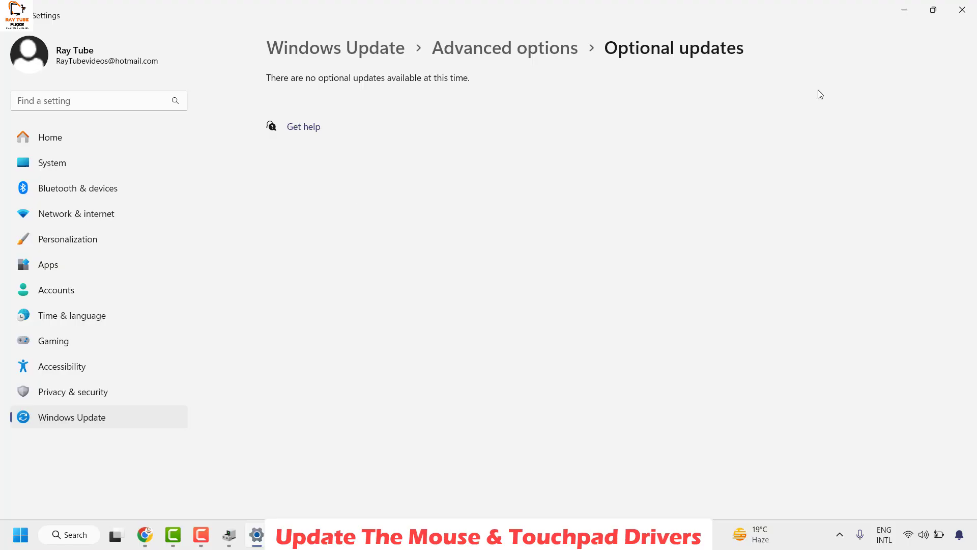
click(962, 10)
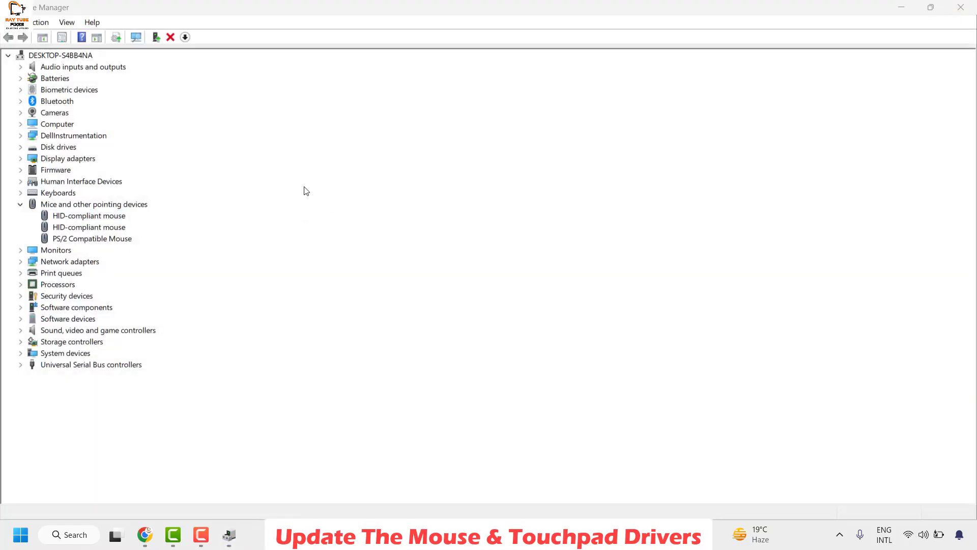
Close Device Manager with Alt+F4 to leave an empty desktop.
key(alt+F4)
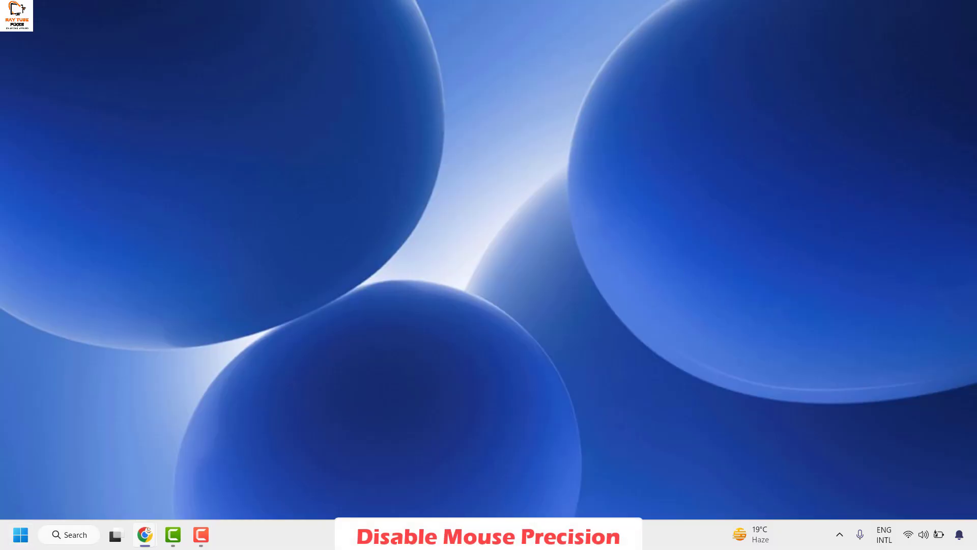
Open Mouse Properties via Settings > Bluetooth & devices > Mouse > Additional mouse settings.
right_click(20, 534)
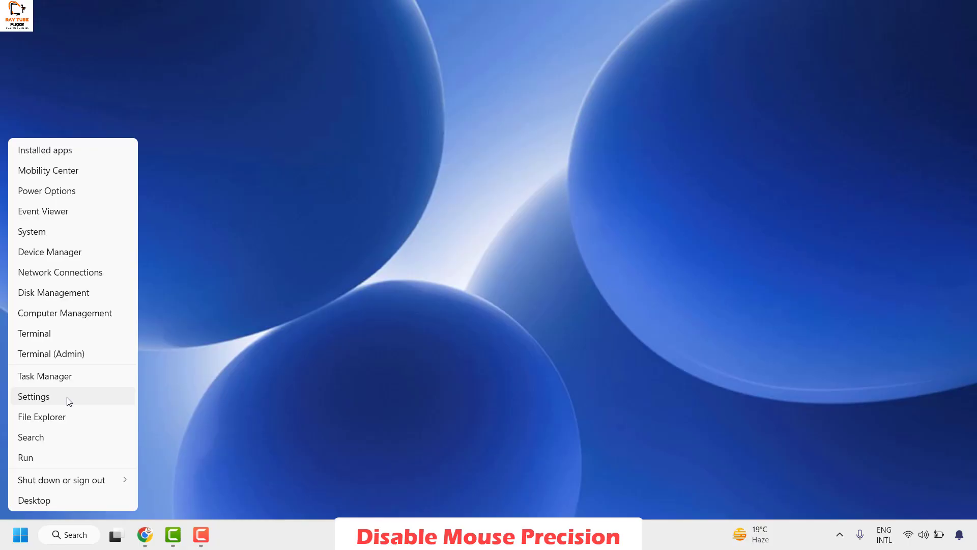
click(69, 401)
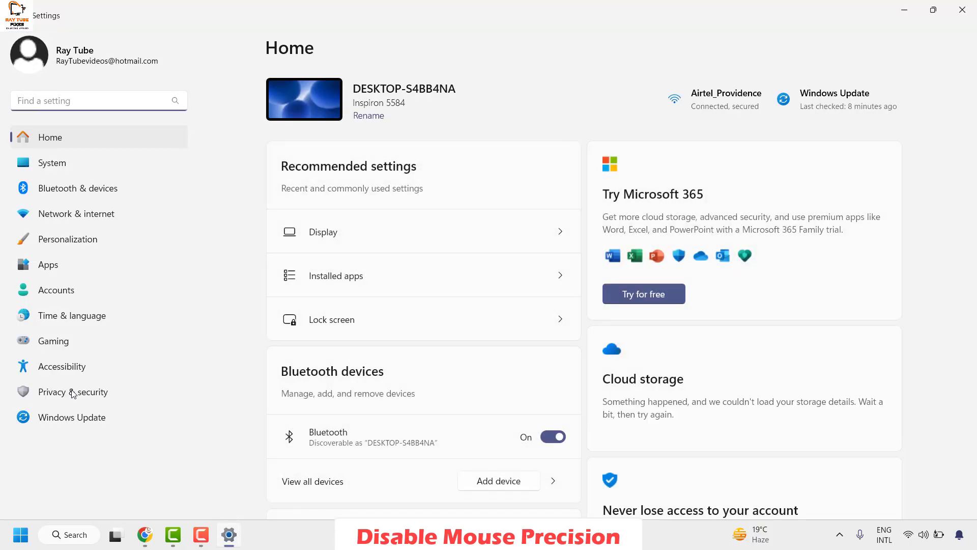
click(83, 198)
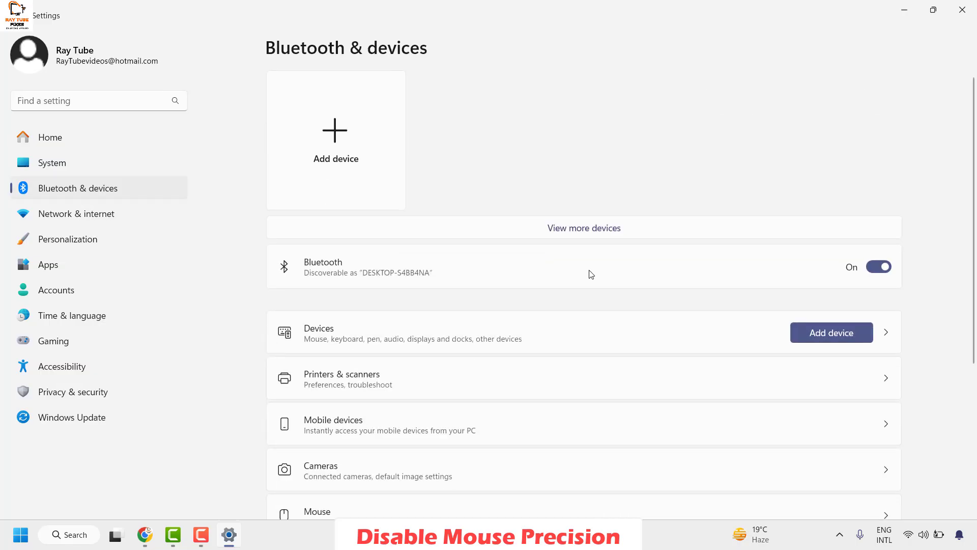
scroll(590, 274, down, 5)
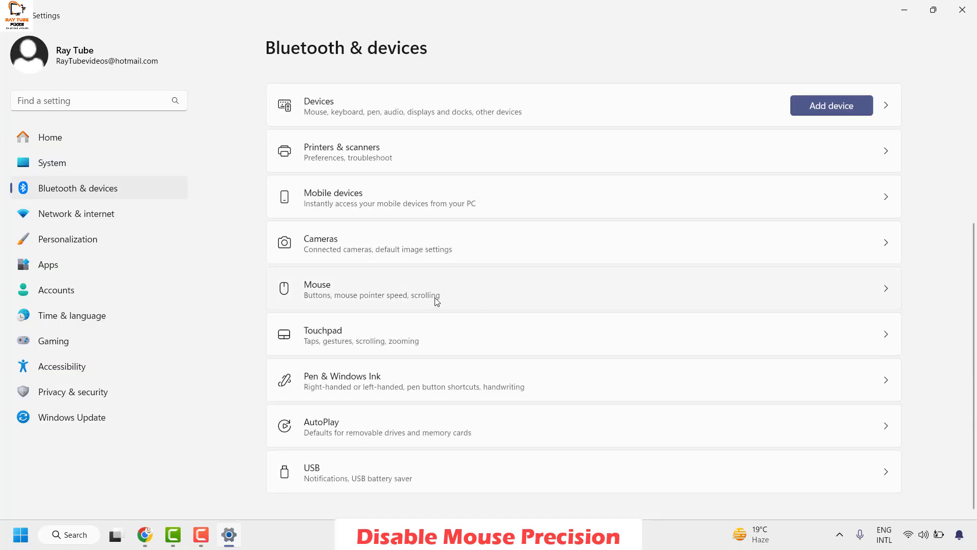
click(436, 301)
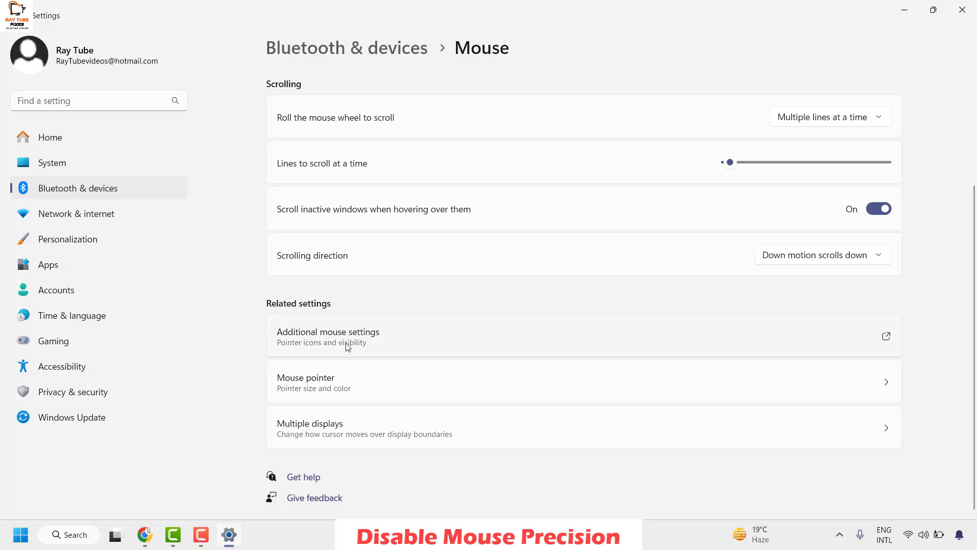
click(335, 340)
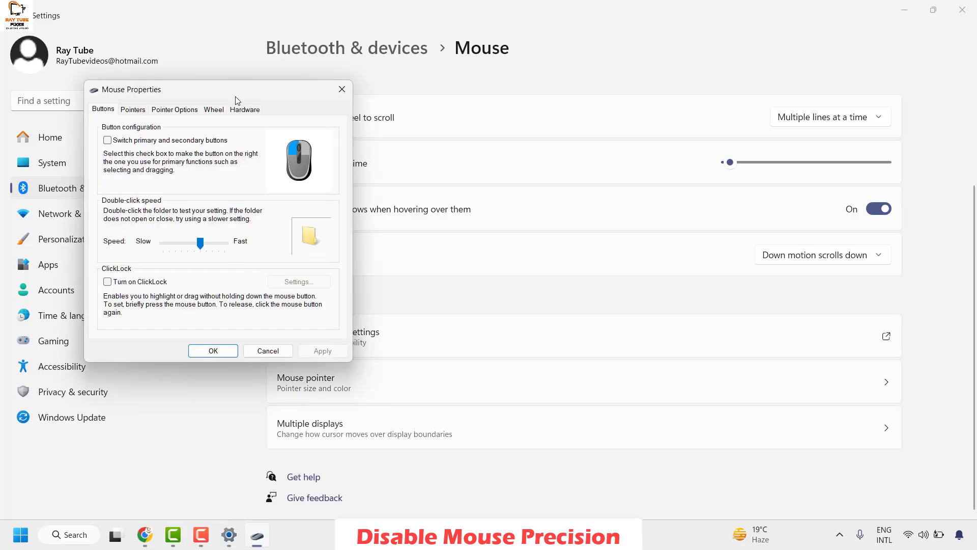
Uncheck Enhance pointer precision on the Pointer Options tab and apply the change.
drag(231, 97, 430, 109)
click(370, 127)
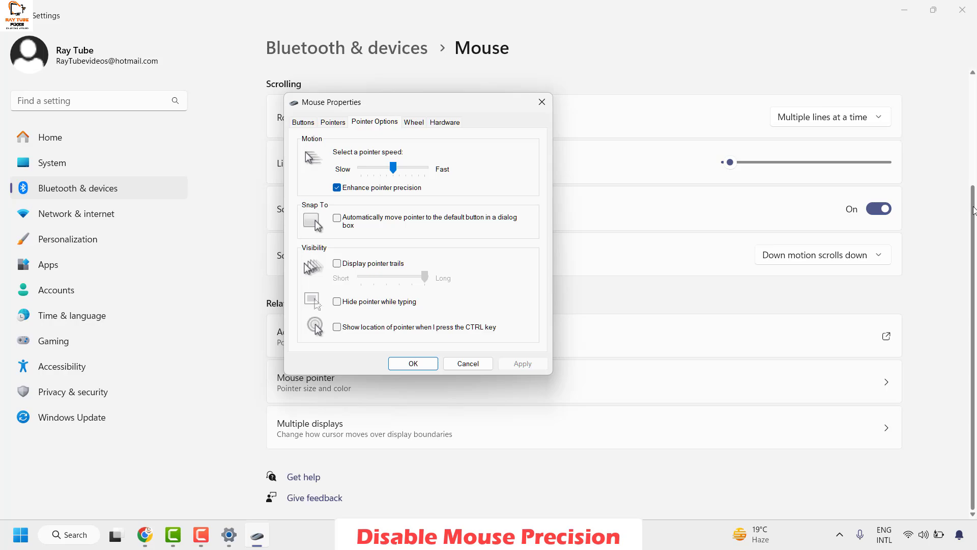
click(337, 188)
click(523, 364)
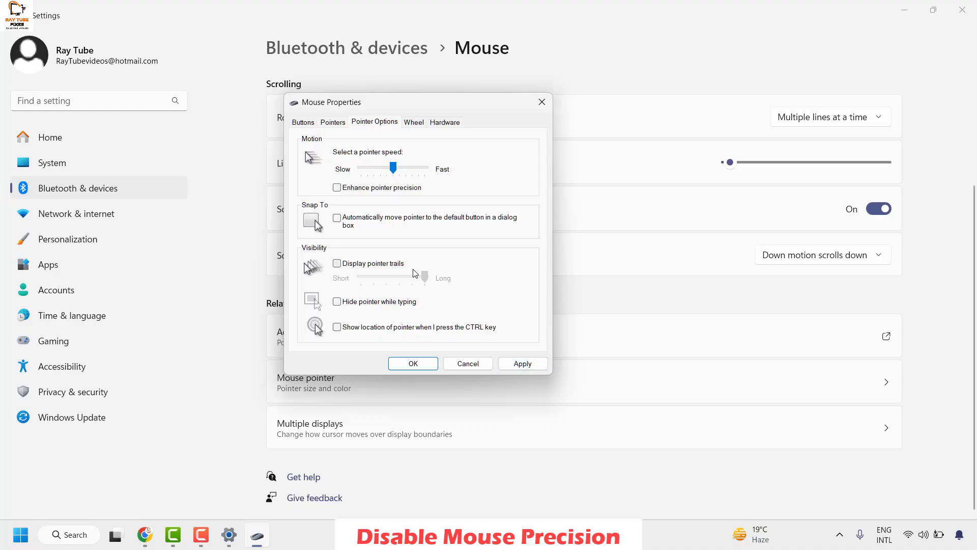